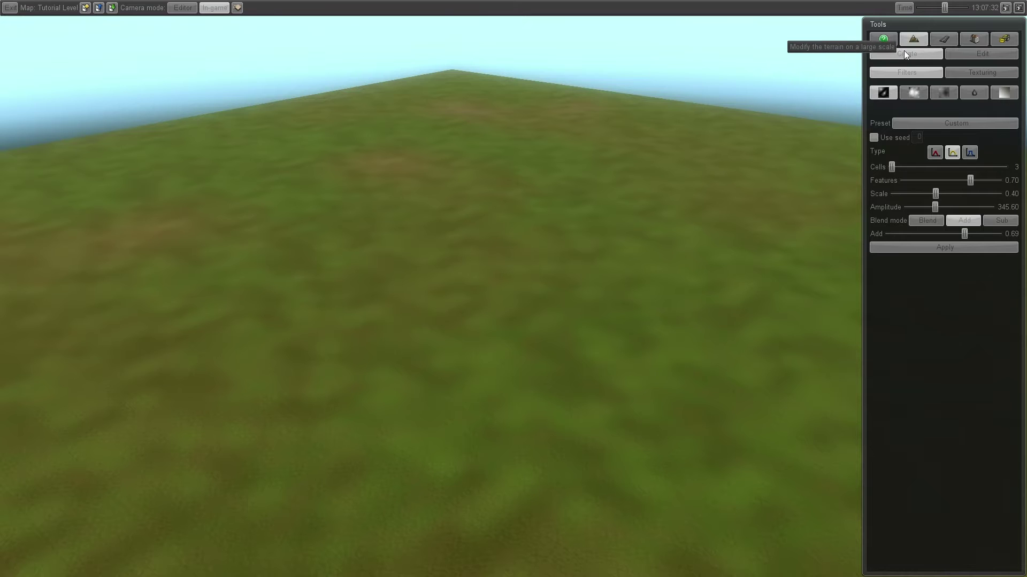
Step: Apply the Fractal filter to the flat terrain with an amplitude of 192.38 in Add blend mode
click(958, 74)
click(921, 71)
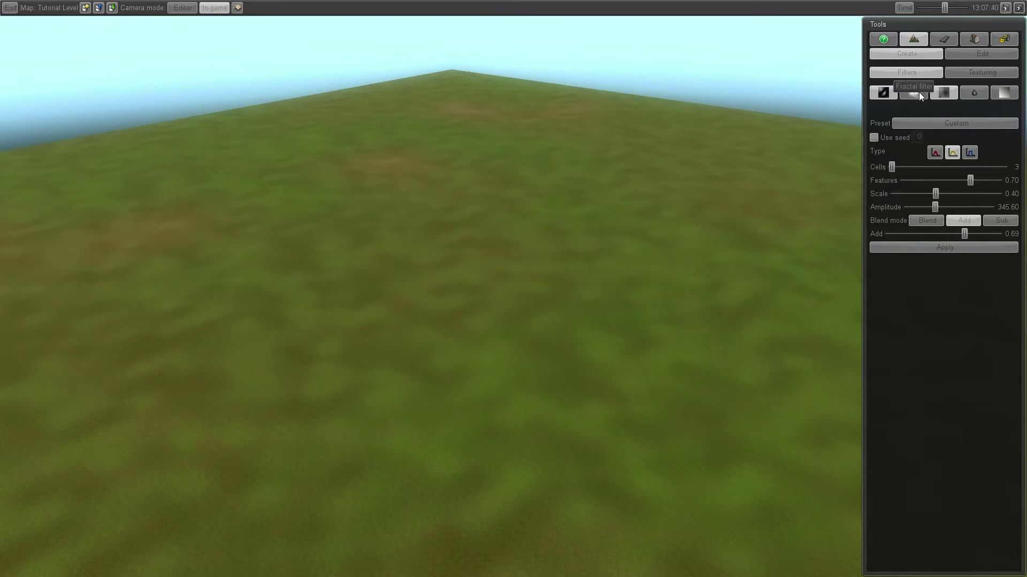
click(905, 92)
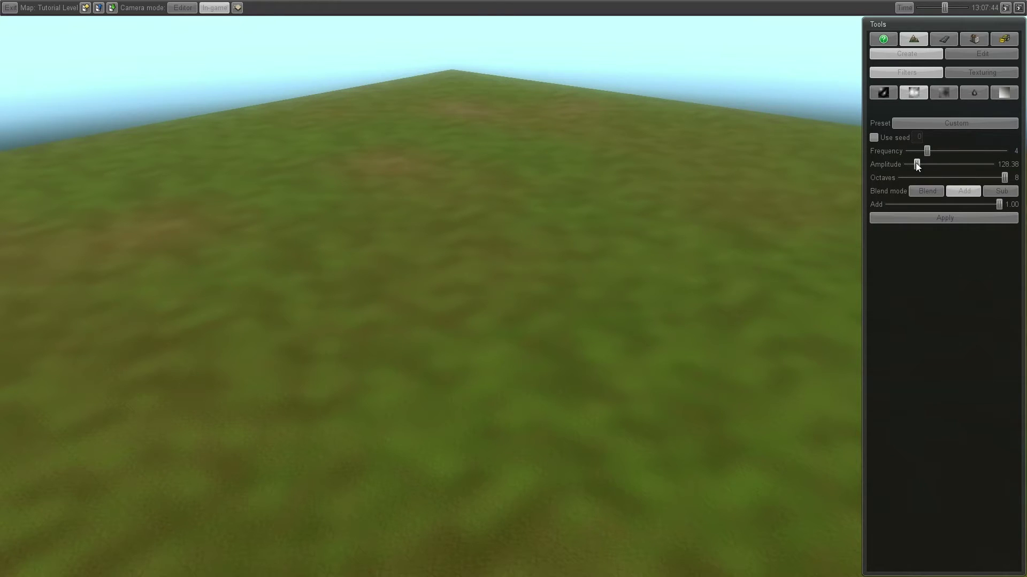
drag(916, 163, 922, 164)
click(948, 220)
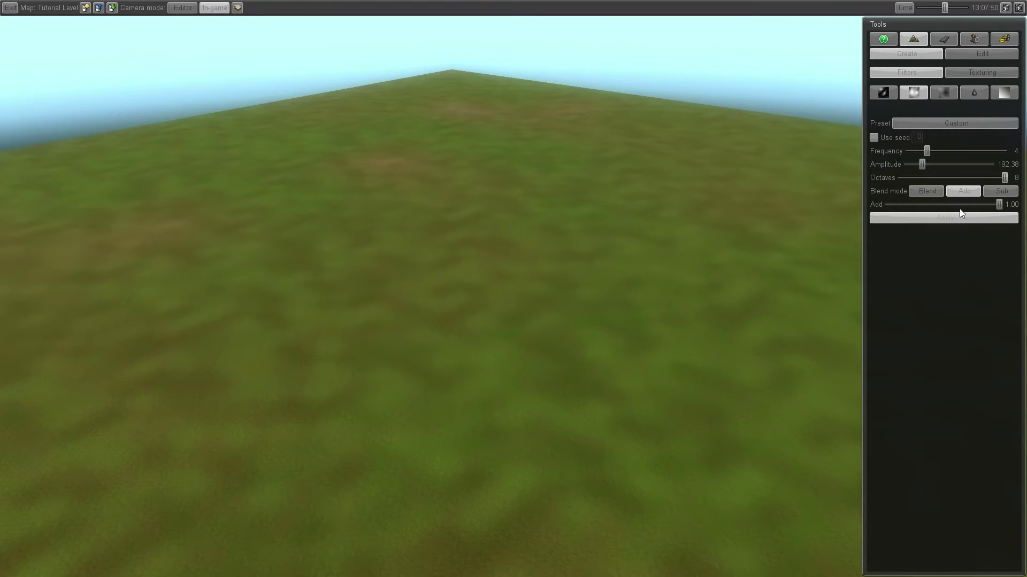
click(957, 218)
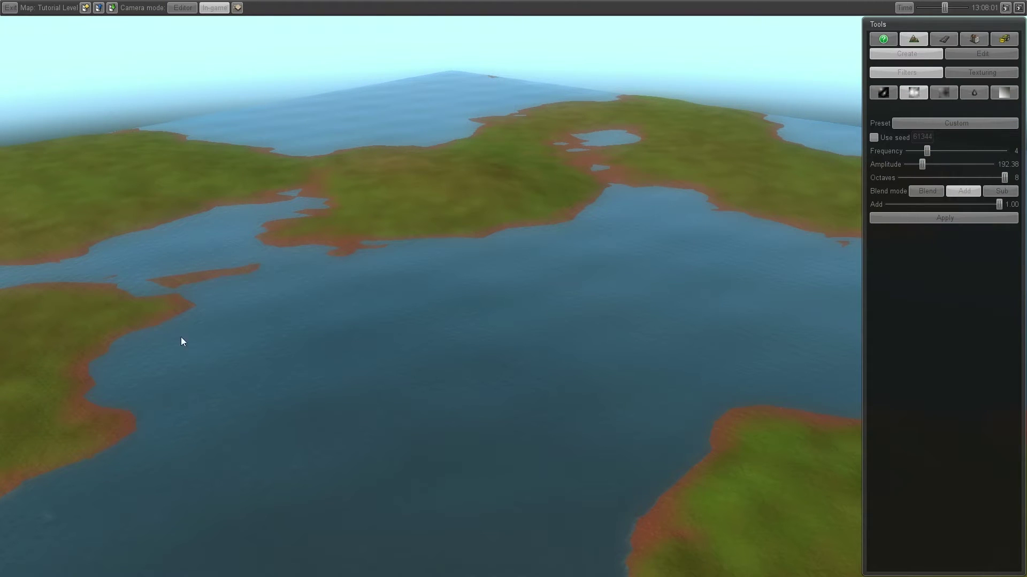
Step: Save the map as Tutorial Level, overwriting the existing file
middle_drag(683, 320, 617, 247)
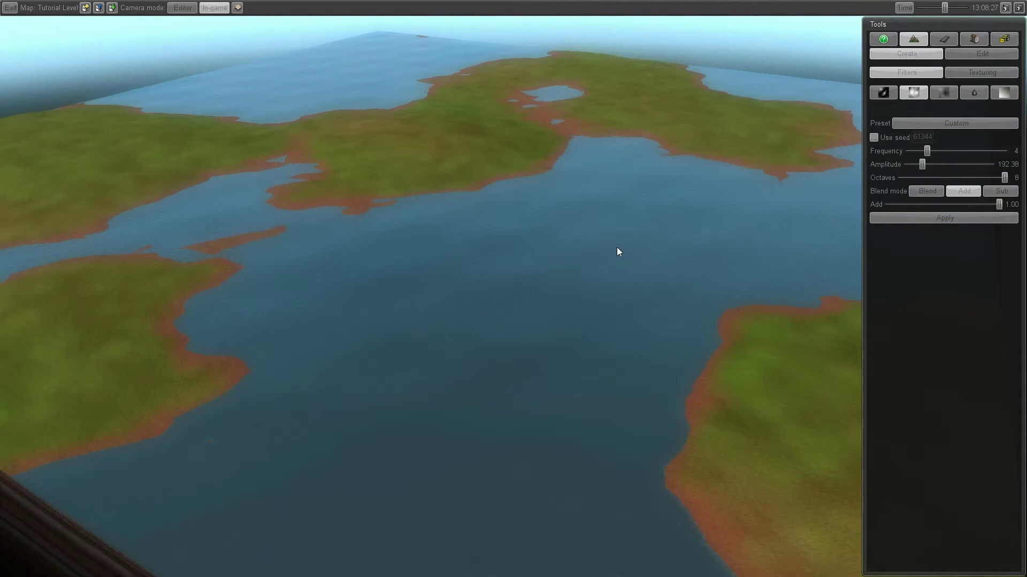
middle_drag(473, 311, 186, 188)
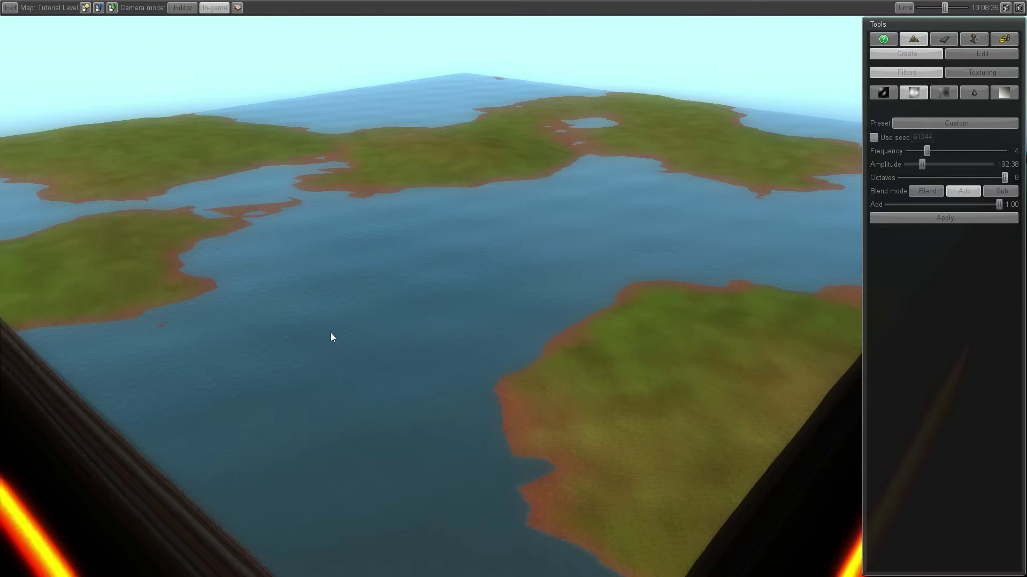
middle_drag(330, 333, 482, 288)
middle_drag(422, 305, 513, 290)
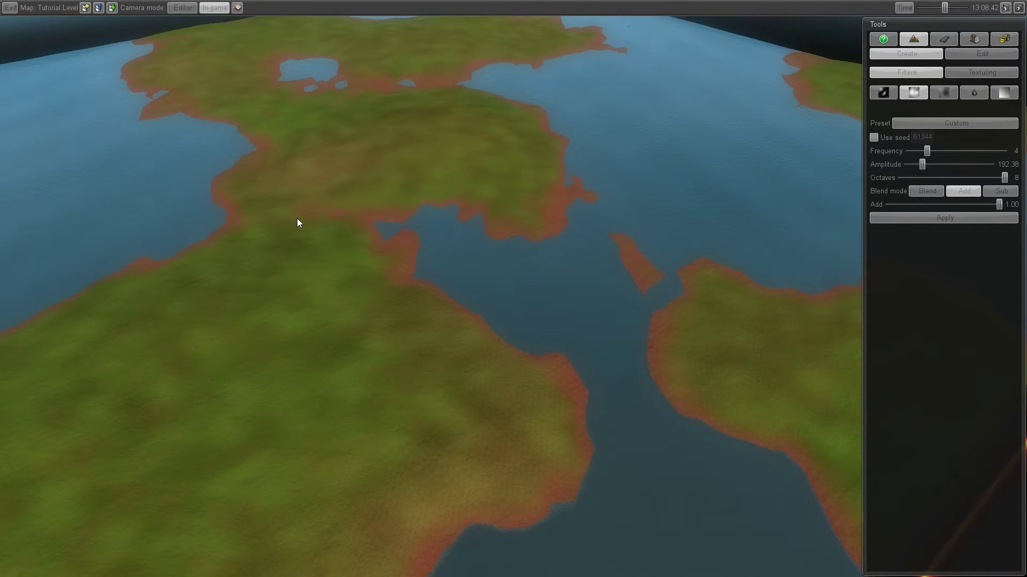
click(98, 7)
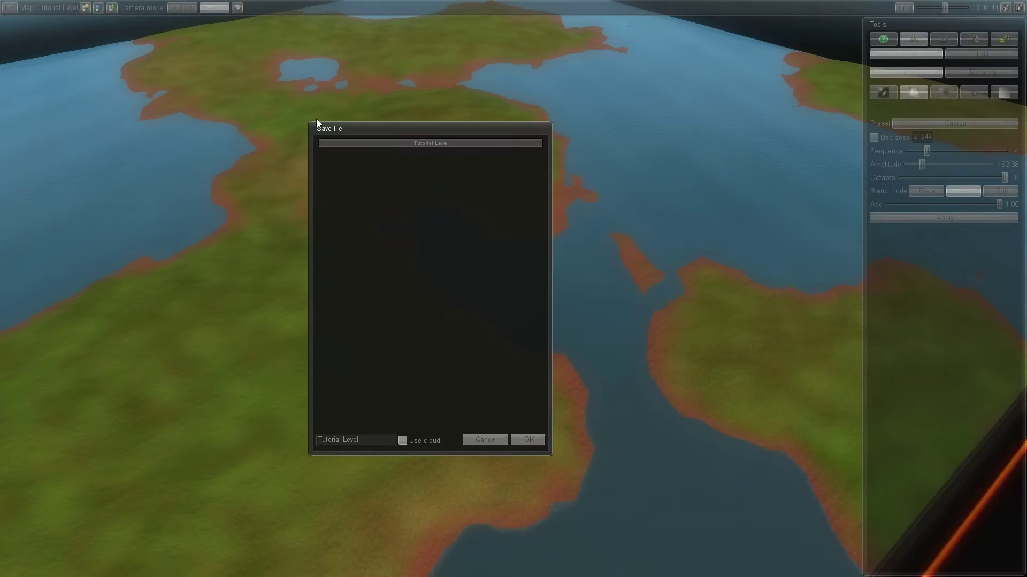
click(537, 438)
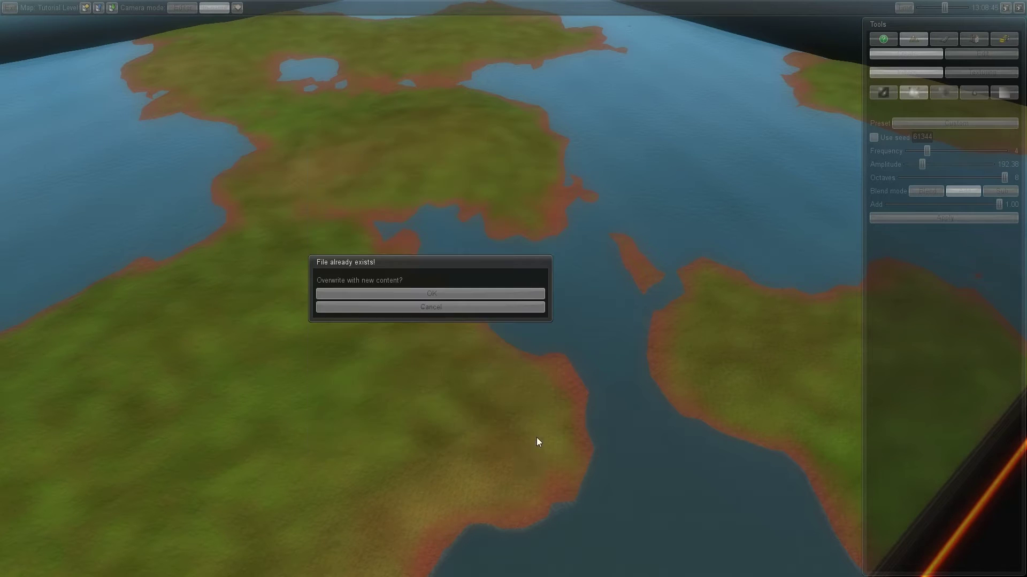
click(415, 293)
Step: Apply the cell-based terrain filter with 23 cells, features 1.00, scale 0.17 and amplitude 537.60
middle_drag(776, 222, 899, 119)
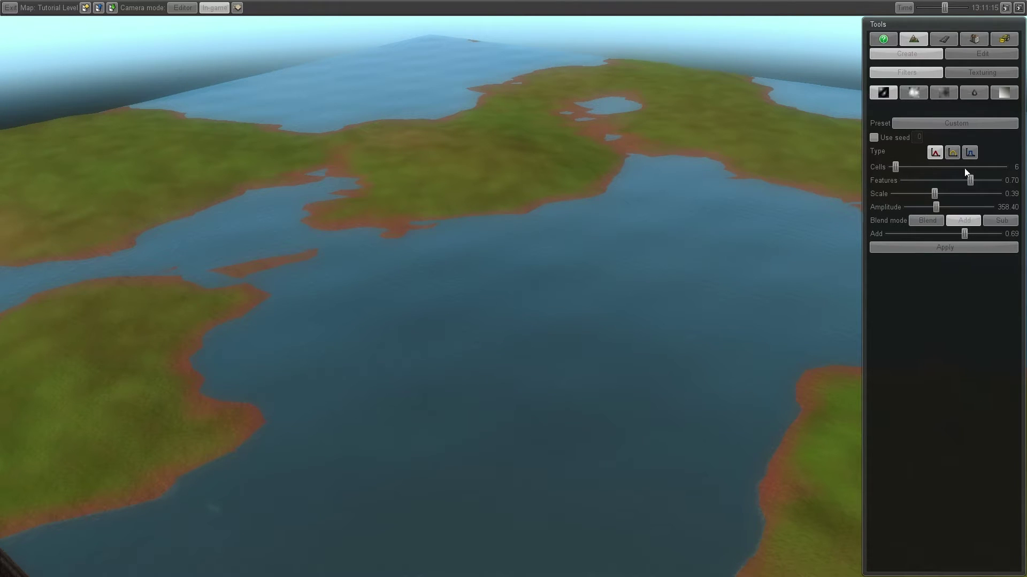
drag(935, 194, 910, 194)
drag(936, 208, 950, 207)
click(967, 247)
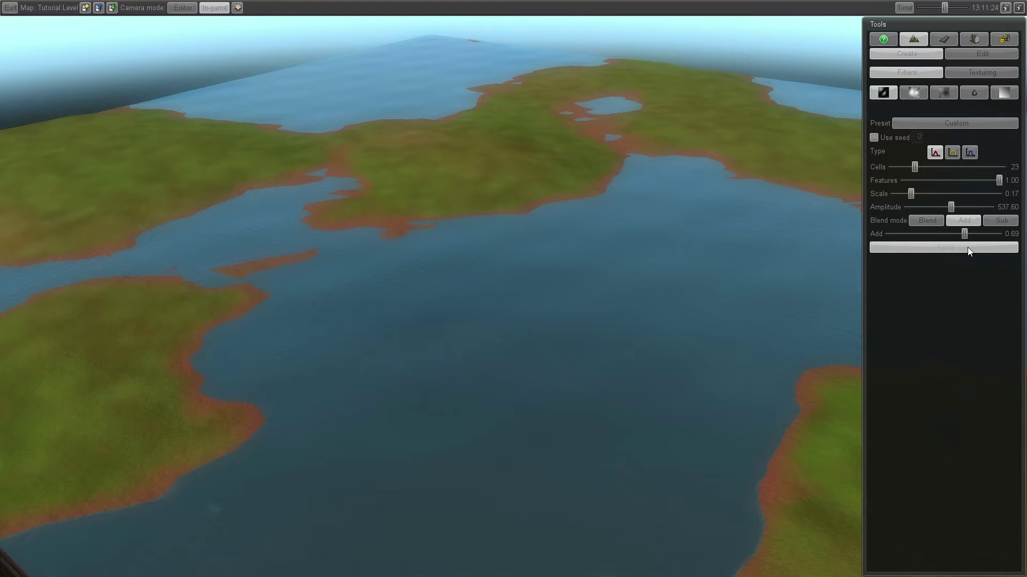
click(962, 246)
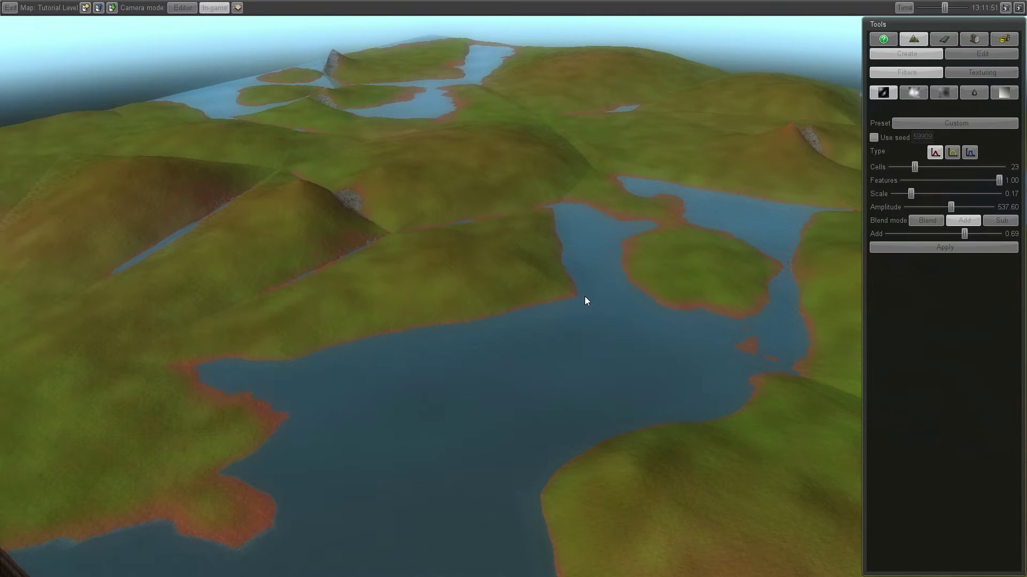
Step: Raise small rocky peaks on the hill beside the water using the Height brush at size 25 and strength 0.50
middle_drag(585, 296, 595, 255)
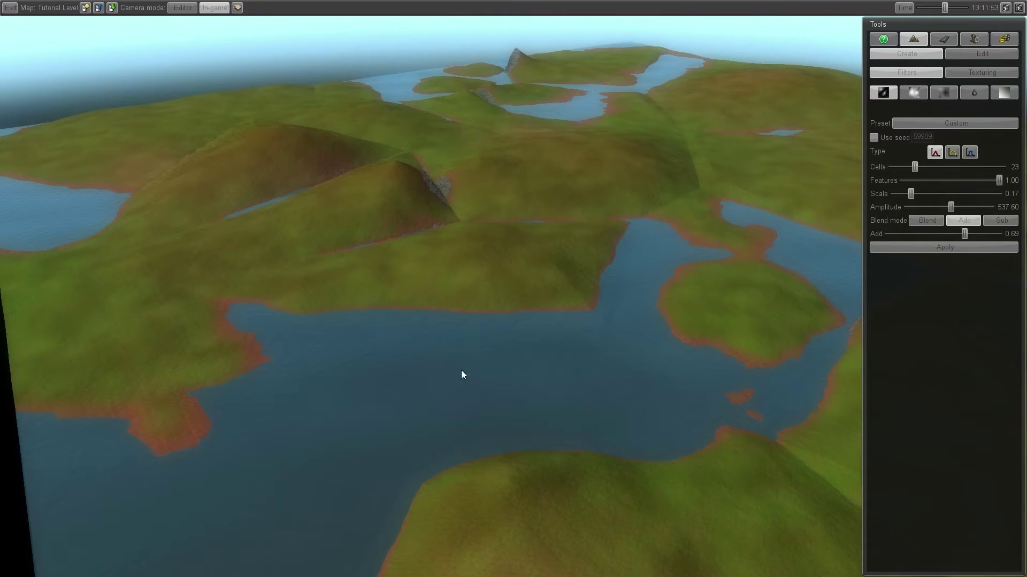
middle_drag(461, 370, 513, 288)
scroll(513, 288, down, 3)
middle_drag(415, 270, 414, 271)
middle_drag(593, 249, 808, 170)
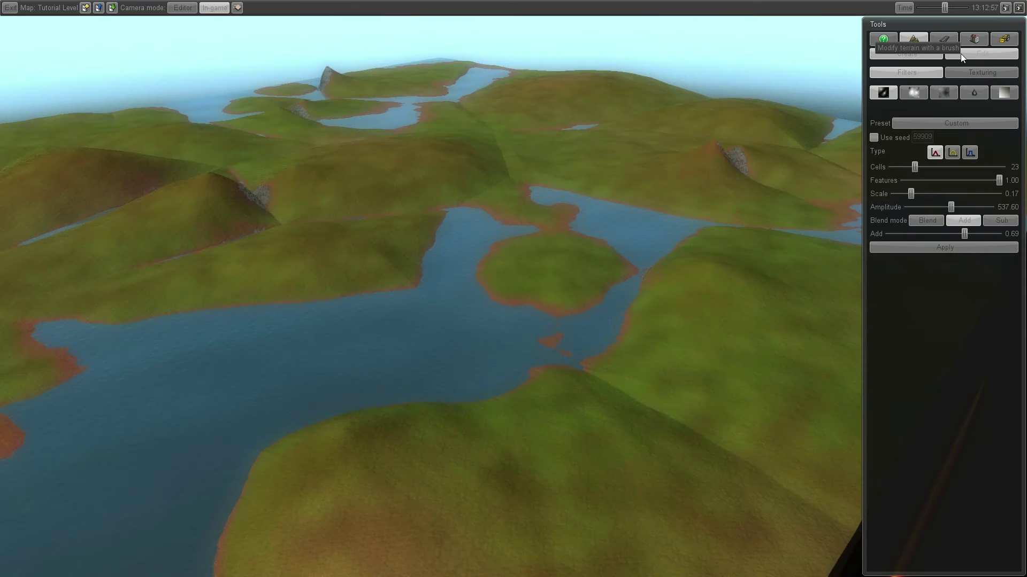
click(960, 54)
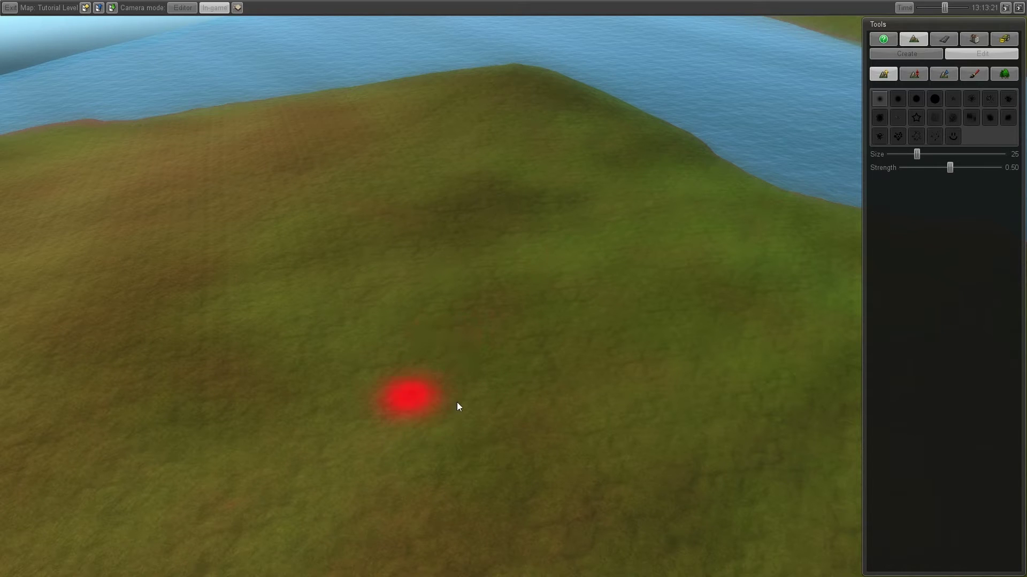
mouse_move(364, 424)
mouse_down()
mouse_move(495, 406)
mouse_move(424, 400)
mouse_move(458, 378)
mouse_move(544, 356)
mouse_move(394, 294)
mouse_move(530, 299)
mouse_up()
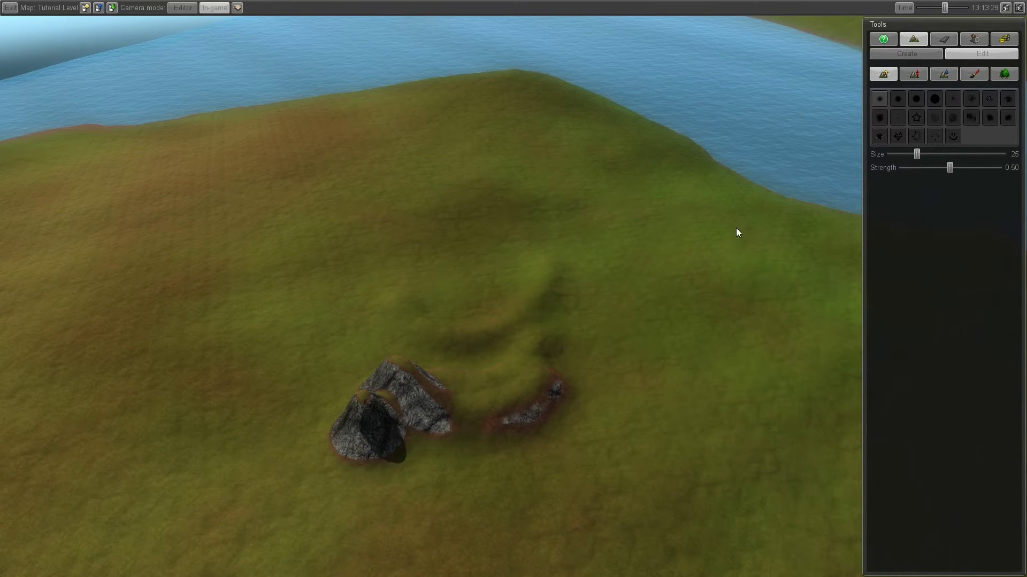
Step: Raise a large rocky mound in front of the small peaks with brush size 100 and strength 0.54
drag(916, 154, 1002, 155)
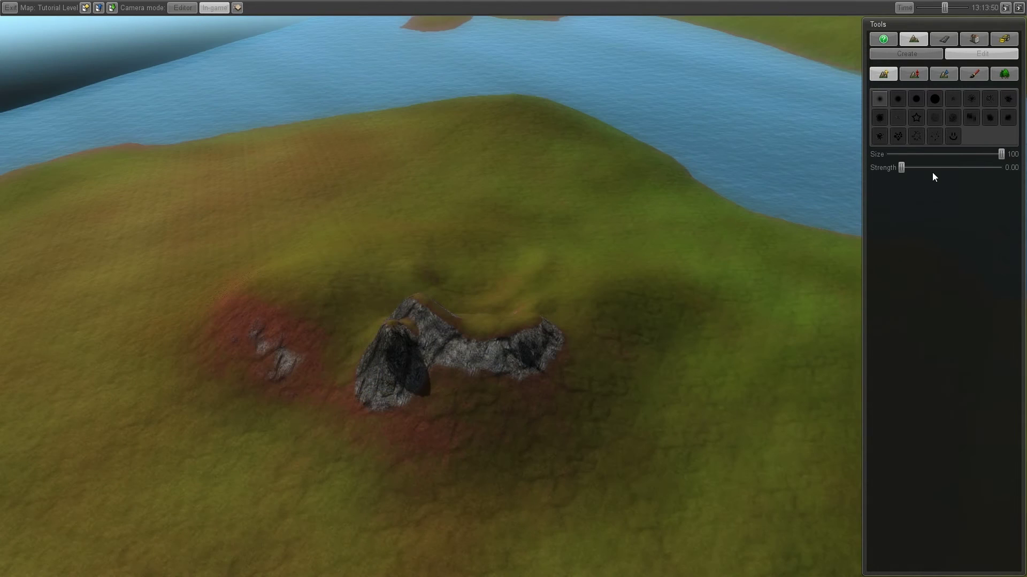
mouse_move(901, 168)
mouse_down()
mouse_move(999, 168)
mouse_move(900, 169)
mouse_up()
key(s)
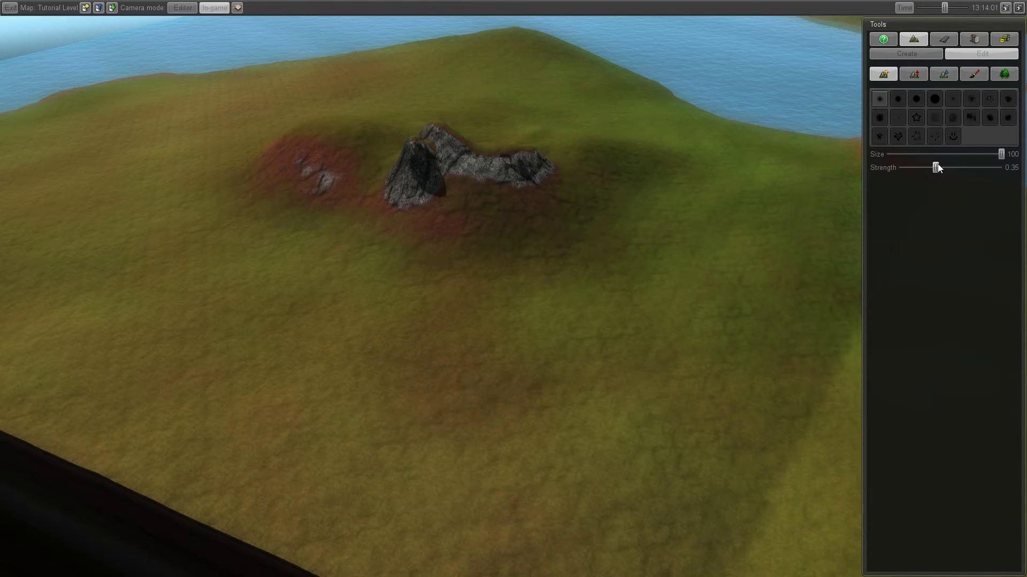
drag(937, 166, 954, 166)
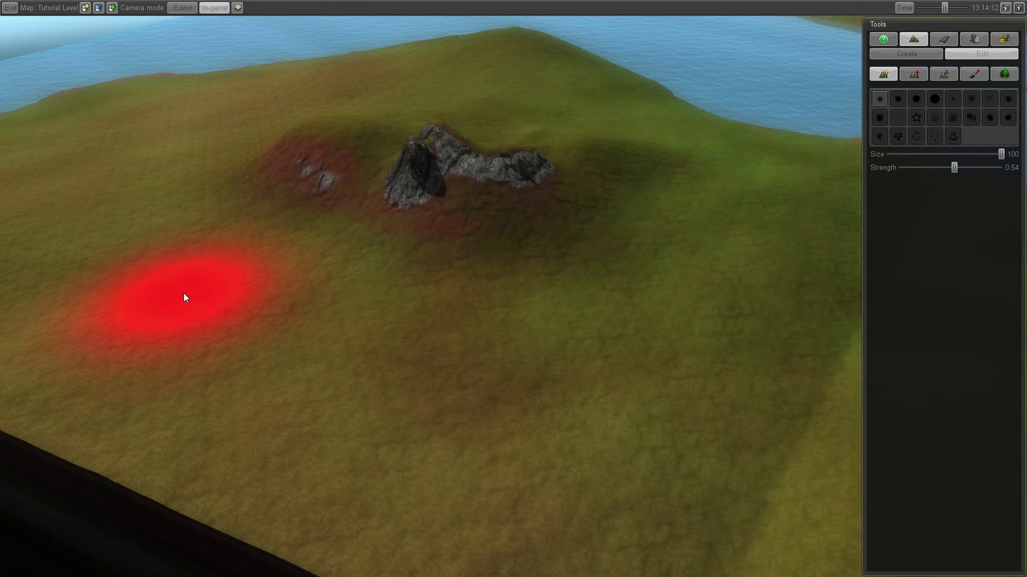
mouse_move(184, 298)
mouse_down()
mouse_move(497, 316)
mouse_move(178, 280)
mouse_move(543, 300)
mouse_up()
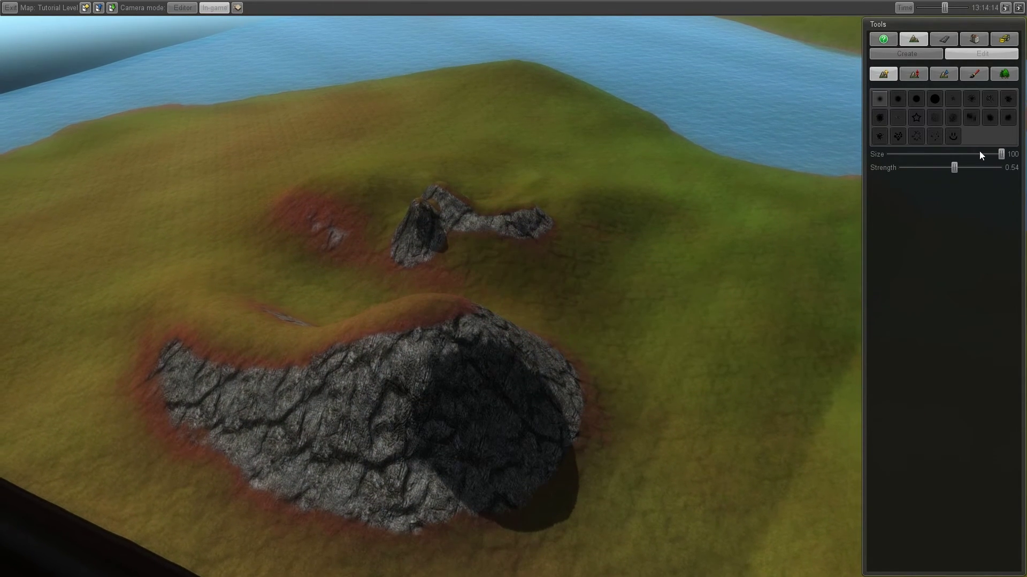
Step: Set the brush strength to 0.09 and gently raise the grassy slope below the rocky peaks
drag(954, 168, 906, 168)
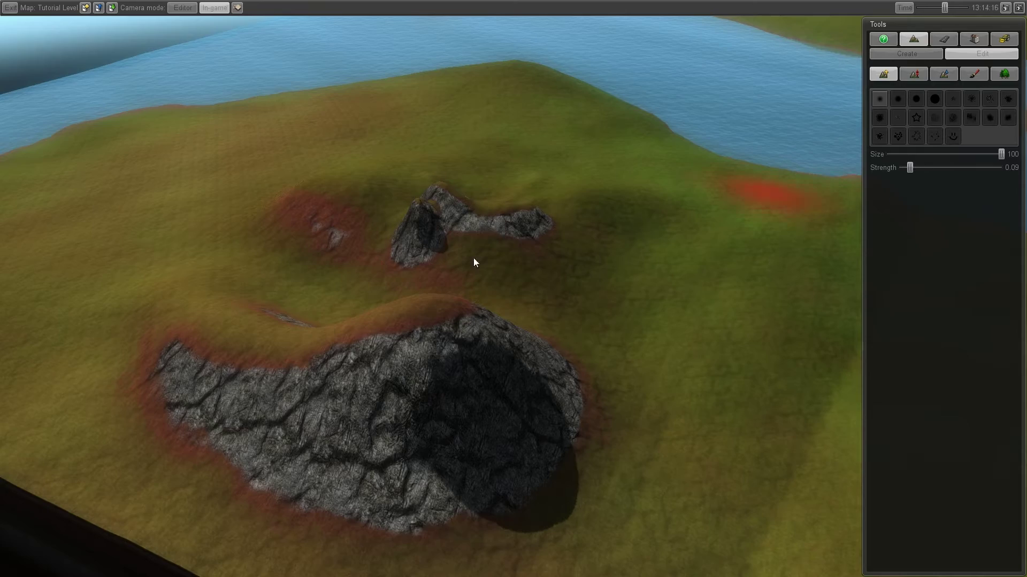
middle_drag(302, 257, 548, 295)
middle_drag(435, 332, 464, 332)
middle_drag(572, 305, 509, 295)
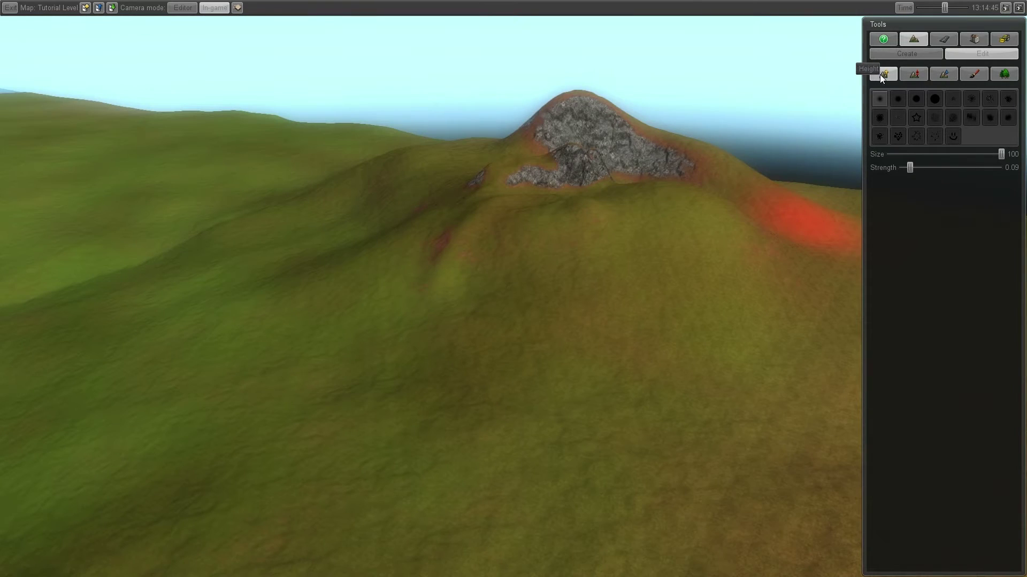
middle_drag(454, 269, 276, 329)
mouse_move(537, 297)
mouse_down()
mouse_move(335, 383)
mouse_move(299, 369)
mouse_move(532, 190)
mouse_move(402, 239)
mouse_up()
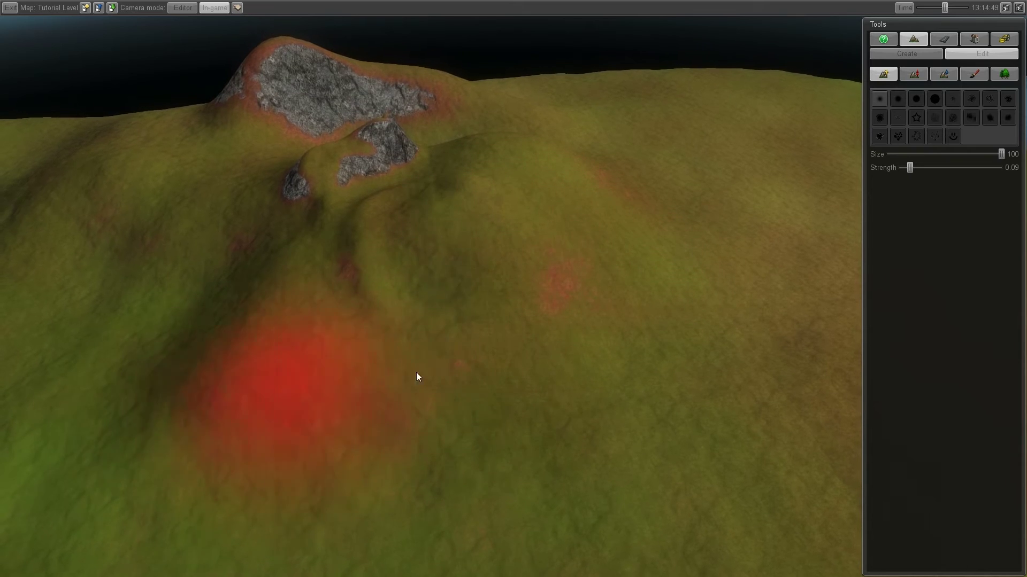
Step: Switch the terrain editing brush from Height to Flatten
mouse_move(164, 334)
middle_down()
mouse_move(409, 315)
mouse_move(519, 292)
mouse_move(655, 237)
mouse_move(497, 284)
mouse_move(499, 306)
mouse_move(540, 321)
middle_up()
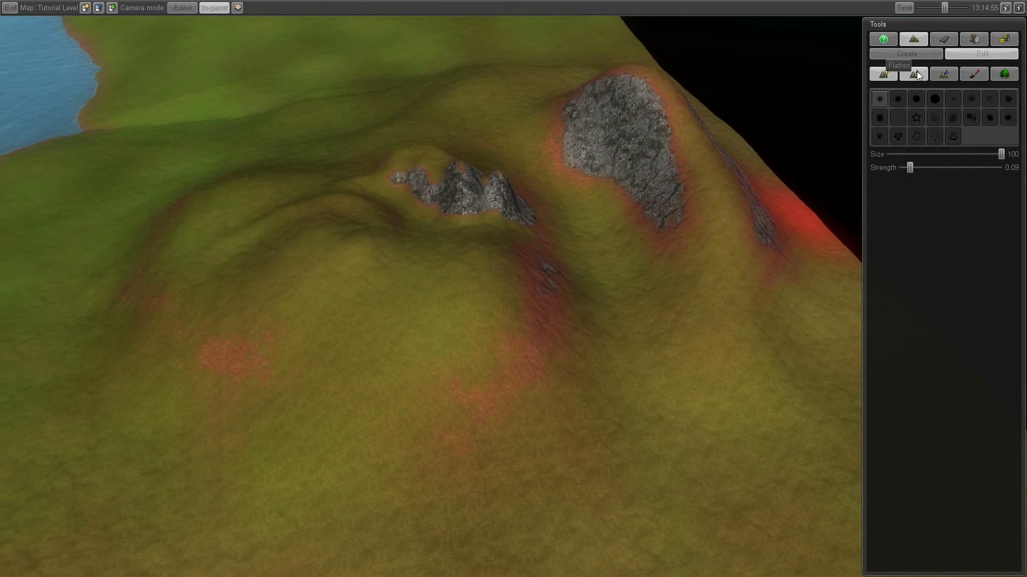
click(914, 74)
right_drag(454, 293, 537, 296)
middle_drag(536, 291, 517, 286)
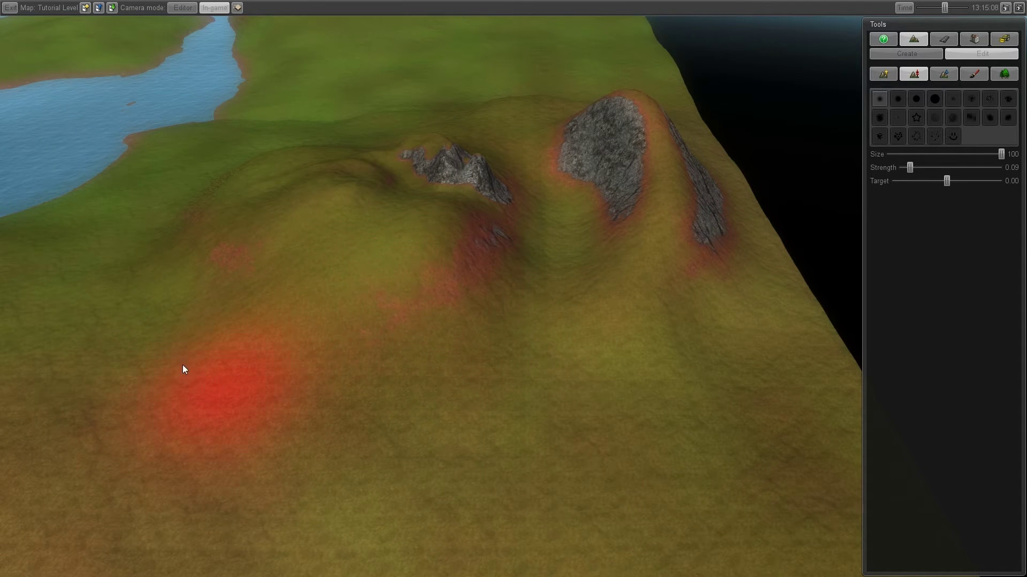
Step: Survey the hills and shoreline as far as the narrow strait between the two landmasses
mouse_move(184, 367)
middle_down()
mouse_move(499, 294)
mouse_move(350, 227)
mouse_move(432, 337)
middle_up()
right_drag(432, 337, 447, 151)
scroll(531, 244, down, 3)
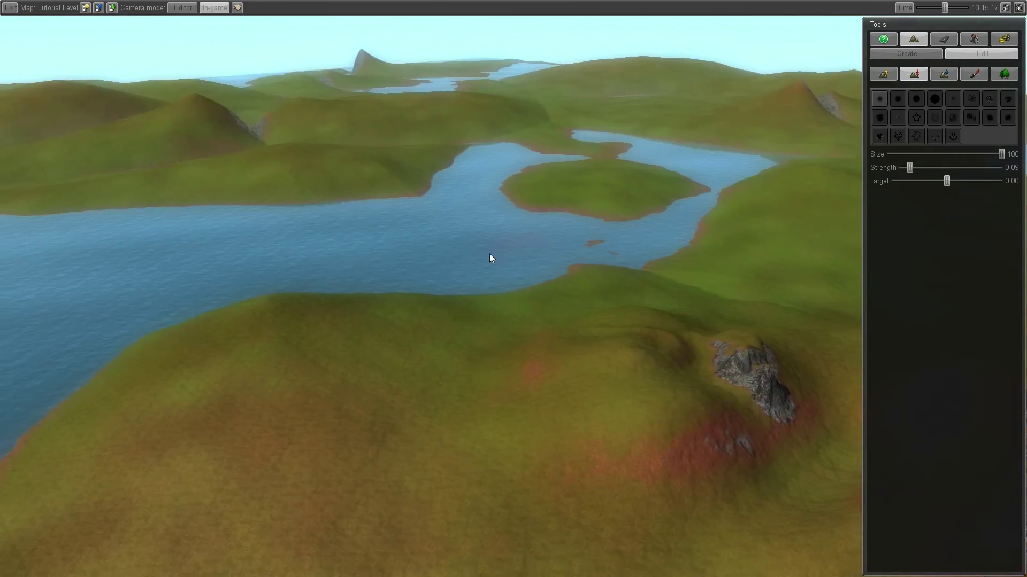
mouse_move(490, 255)
middle_down()
mouse_move(514, 290)
mouse_move(492, 287)
mouse_move(497, 429)
mouse_move(390, 342)
mouse_move(510, 257)
mouse_move(351, 237)
middle_up()
scroll(496, 428, up, 3)
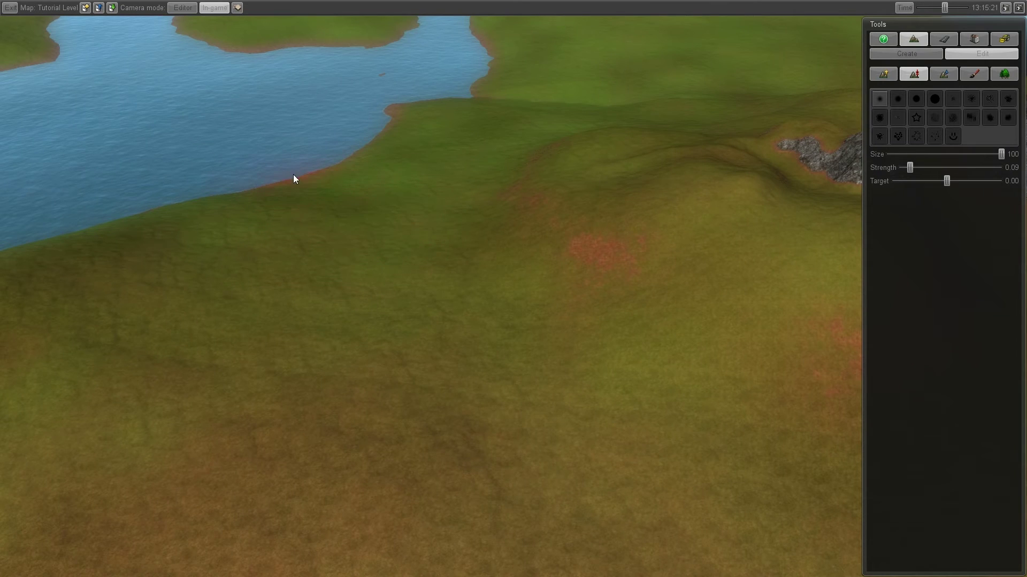
key(s)
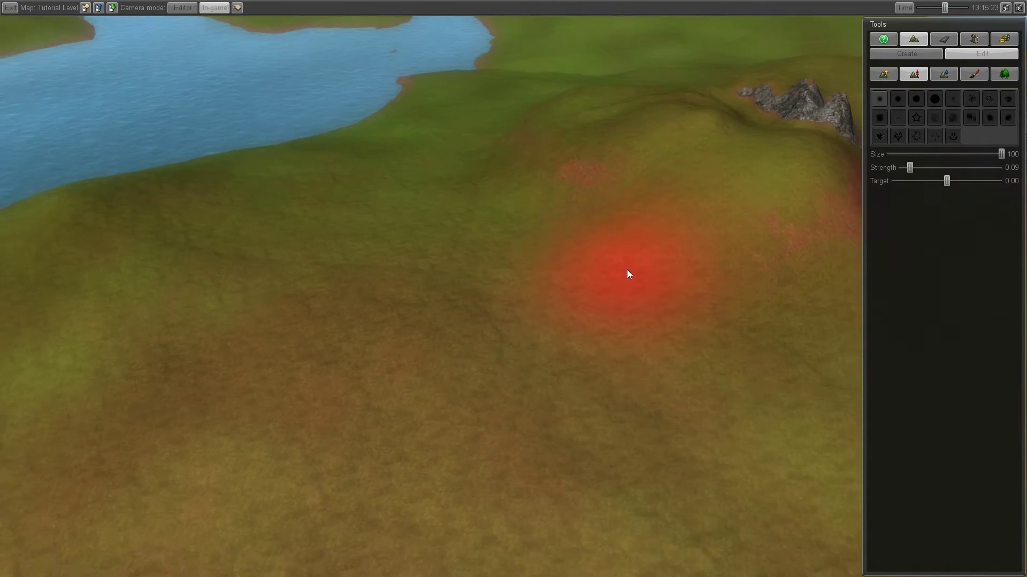
middle_drag(627, 270, 435, 315)
scroll(435, 314, down, 3)
right_drag(436, 320, 625, 236)
key(w)
mouse_move(571, 172)
right_down()
mouse_move(465, 297)
mouse_move(524, 311)
mouse_move(740, 315)
right_up()
scroll(740, 314, up, 3)
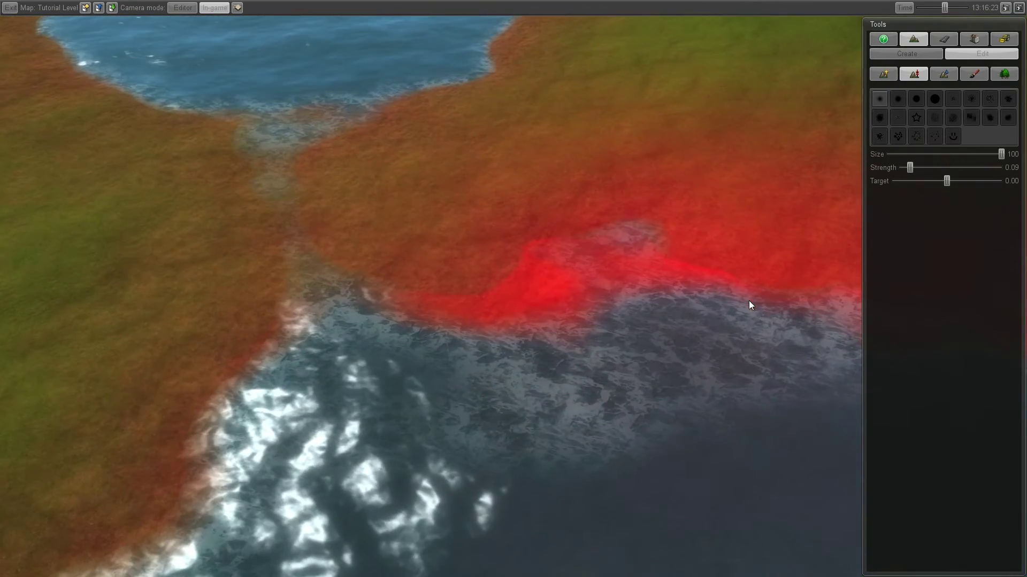
scroll(640, 386, down, 2)
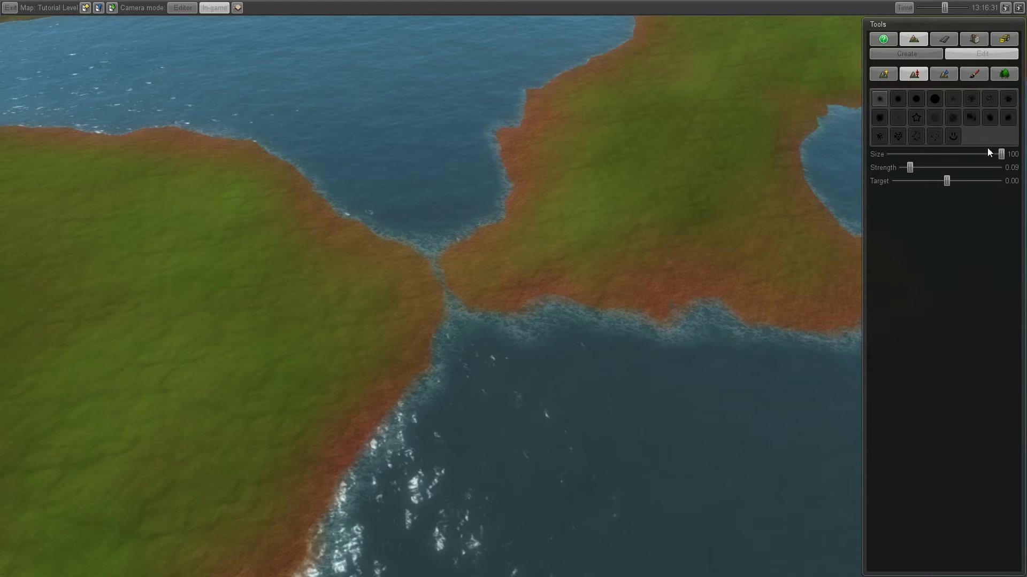
Step: Widen the narrow strait between the landmasses using the Flatten brush at size 97, strength 0.30 and target -84.92
click(961, 154)
drag(912, 169, 925, 170)
drag(947, 182, 941, 182)
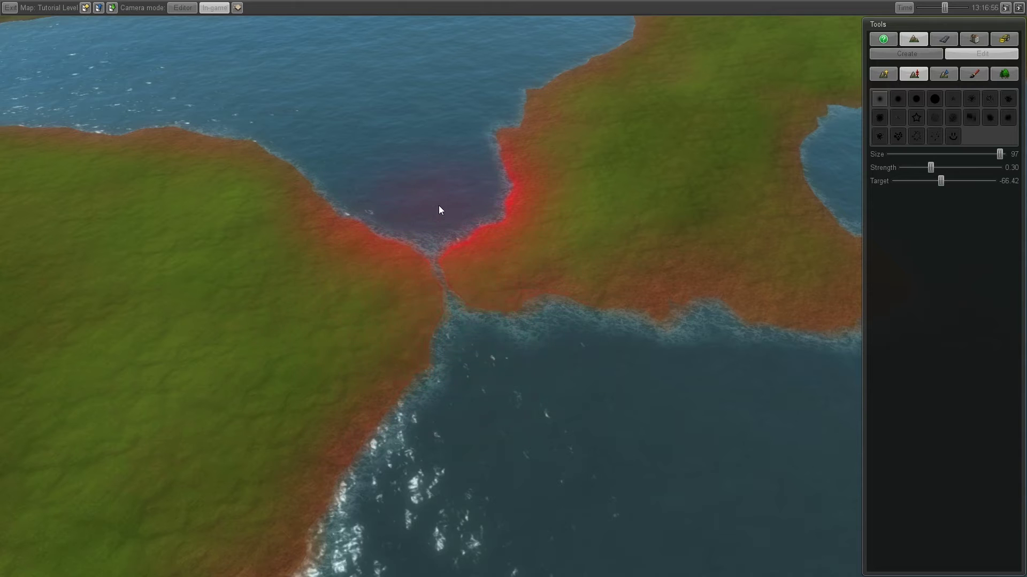
drag(940, 180, 951, 182)
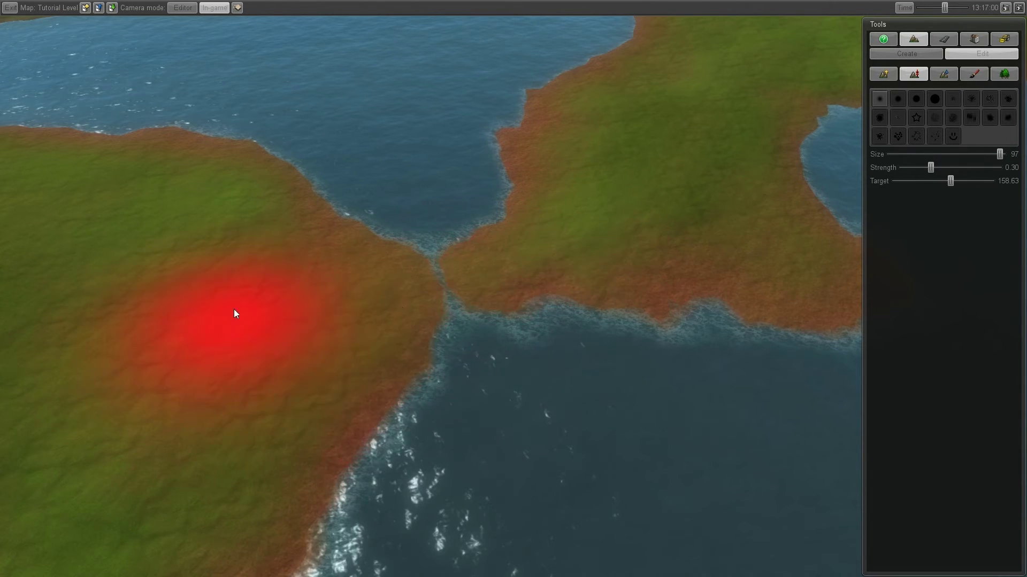
drag(949, 181, 940, 183)
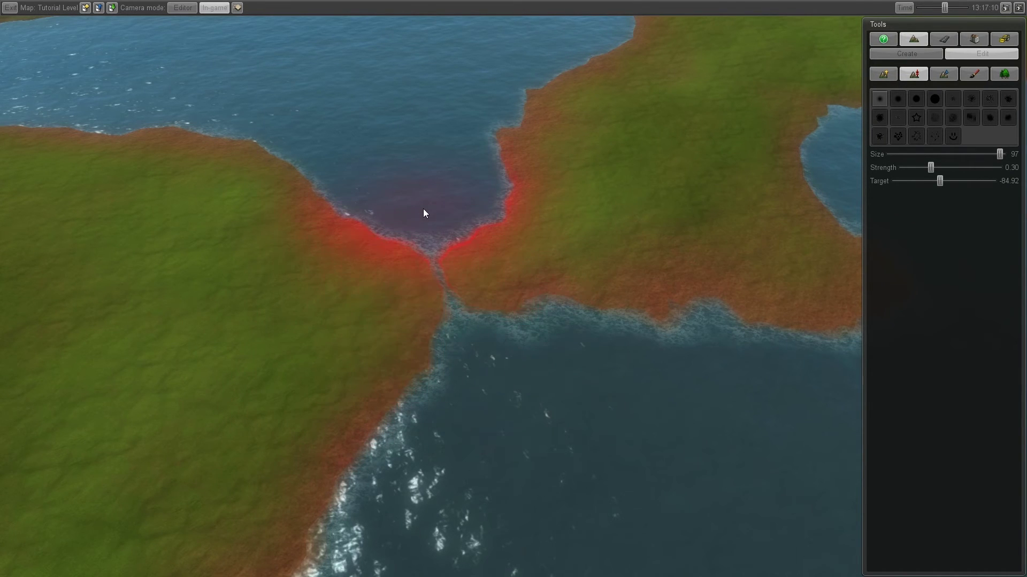
mouse_move(424, 214)
mouse_down()
mouse_move(454, 305)
mouse_move(585, 445)
mouse_up()
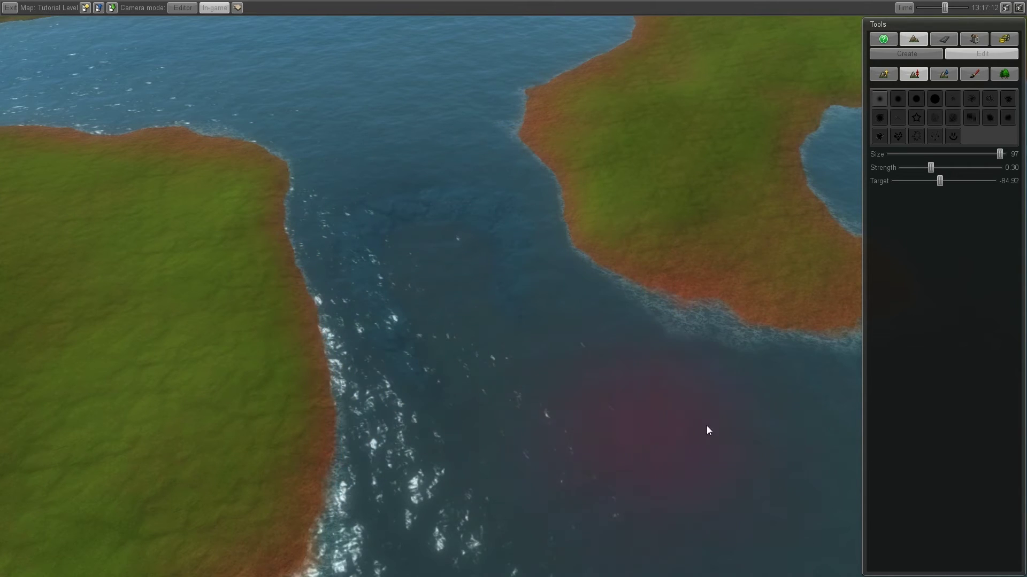
scroll(707, 430, up, 2)
mouse_move(656, 429)
middle_down()
mouse_move(515, 268)
mouse_move(304, 297)
middle_up()
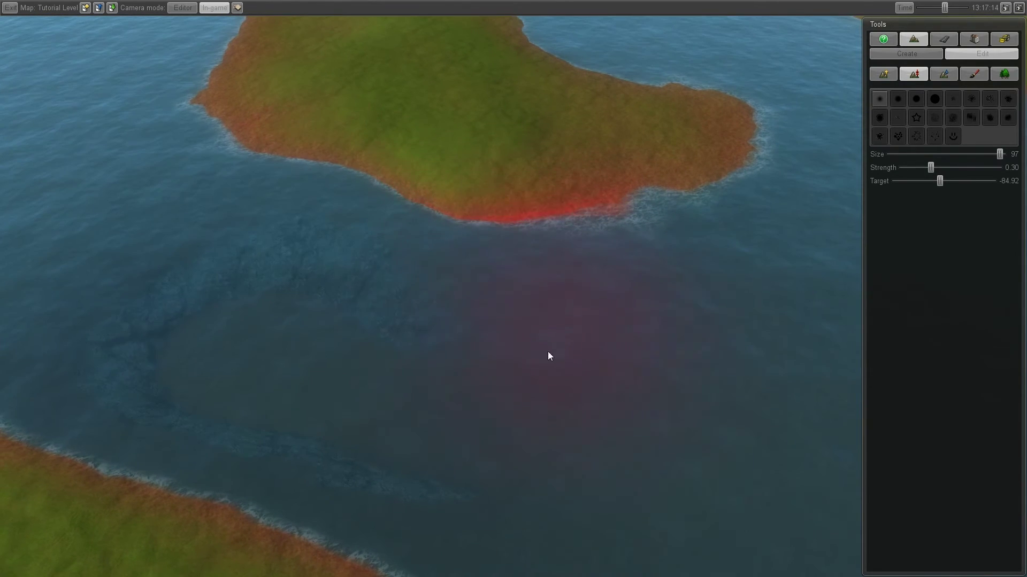
Step: Flatten the remaining shallow seabed in the strait off the headland with the size 97 Flatten brush
mouse_move(547, 352)
mouse_down()
mouse_move(207, 282)
mouse_move(217, 313)
mouse_move(118, 309)
mouse_move(387, 373)
mouse_up()
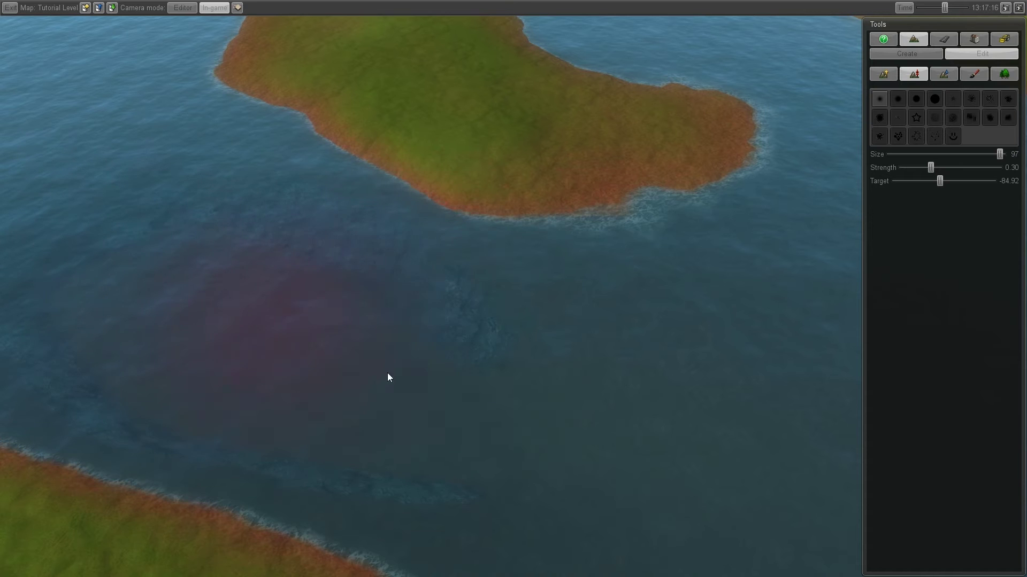
right_drag(678, 358, 291, 297)
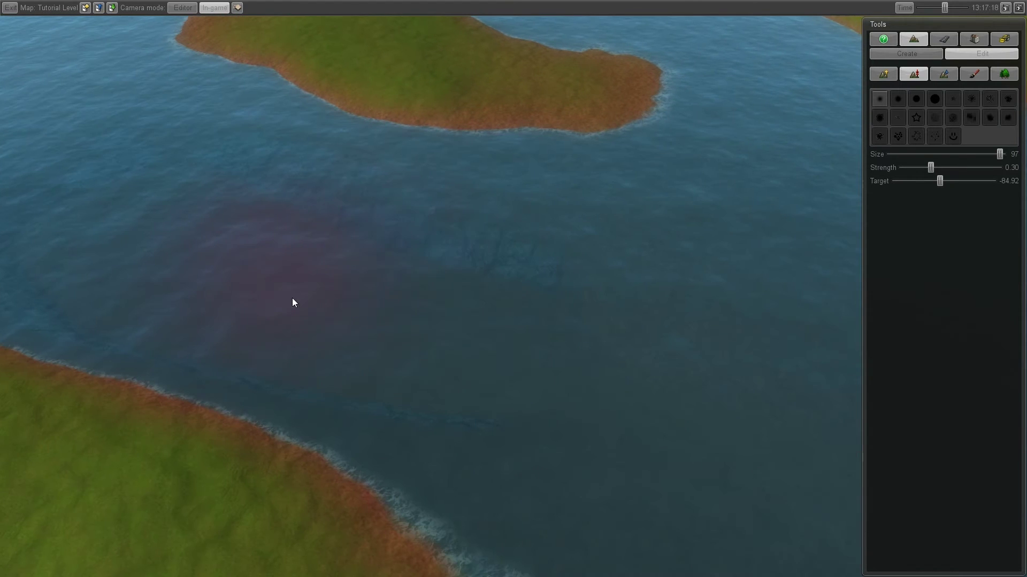
right_drag(458, 314, 504, 281)
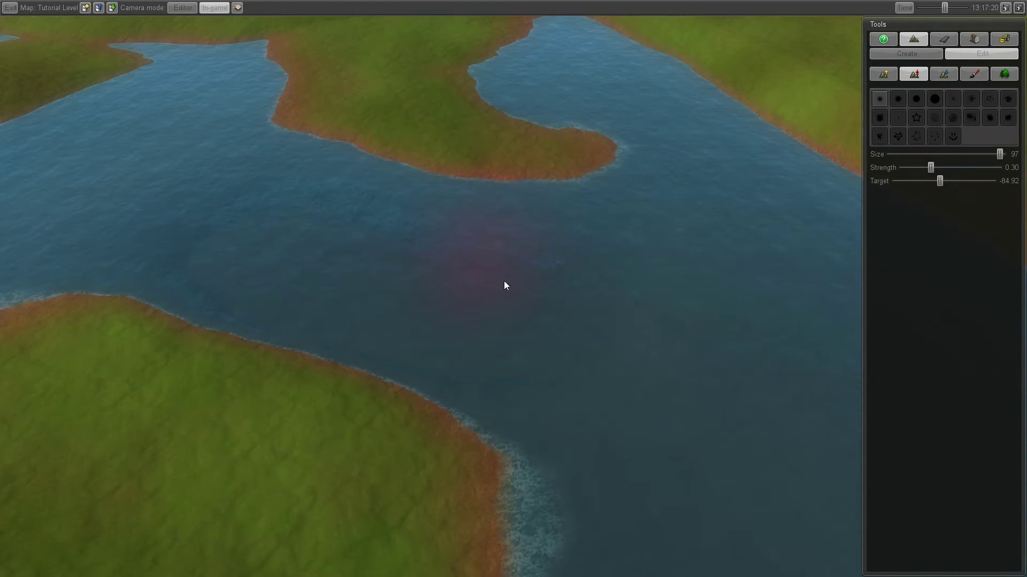
mouse_move(504, 281)
mouse_down()
mouse_move(528, 200)
mouse_move(475, 185)
mouse_move(582, 351)
mouse_up()
scroll(575, 342, up, 3)
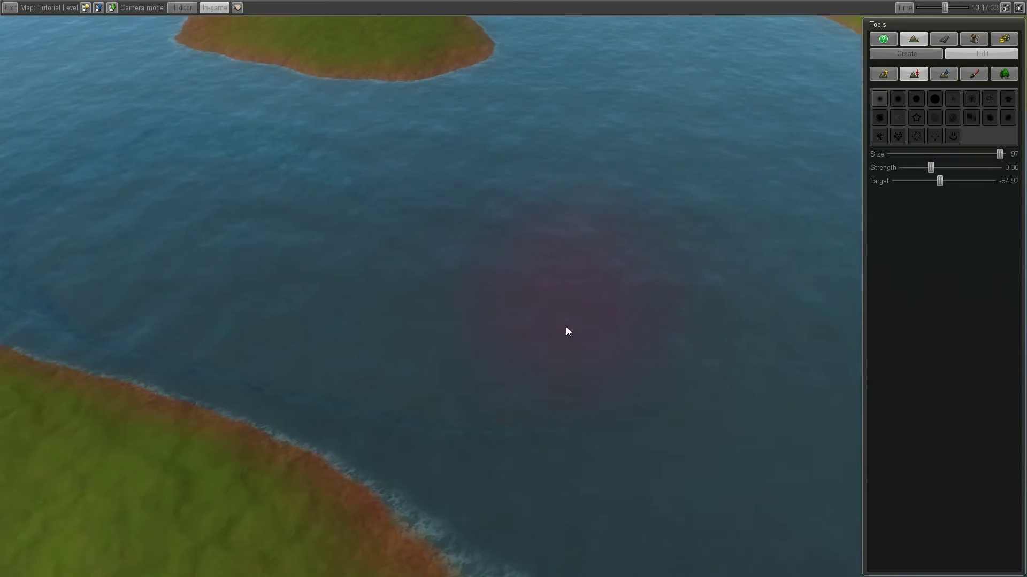
Step: Set the Flatten target to 45.11 and level a flat area on the grassy hill
right_drag(566, 327, 667, 200)
scroll(668, 200, down, 5)
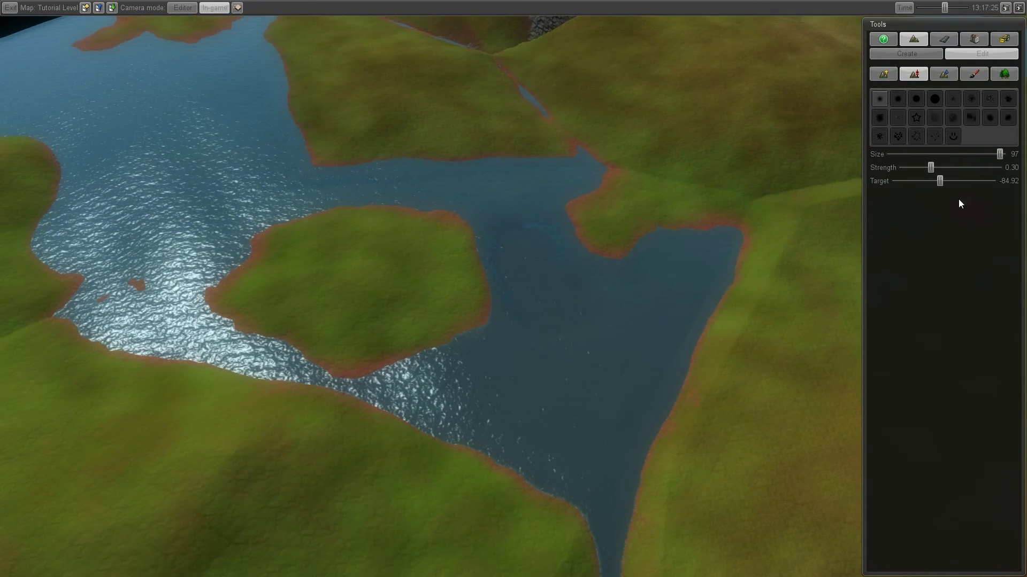
drag(940, 179, 947, 181)
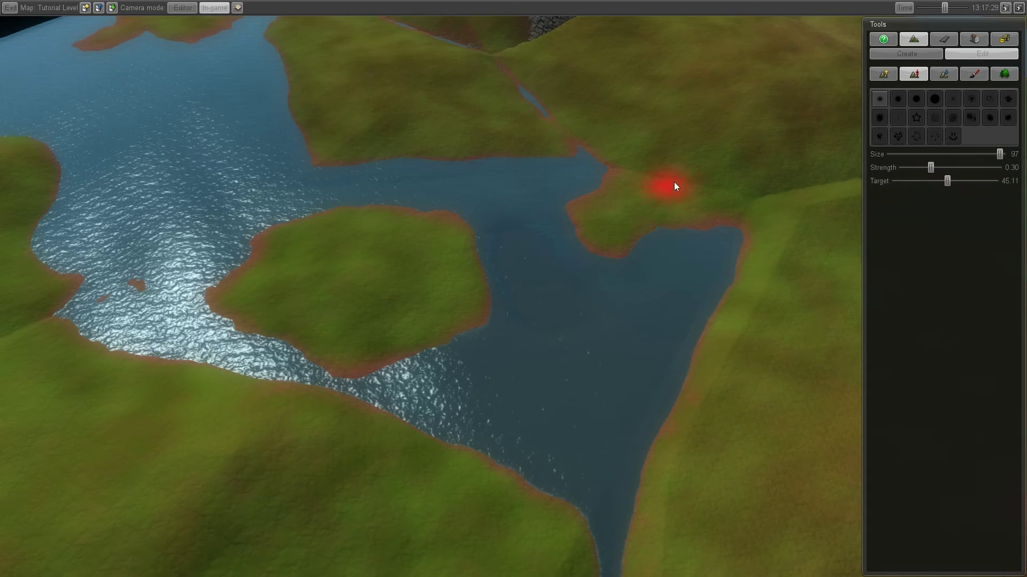
right_drag(674, 182, 348, 350)
click(428, 311)
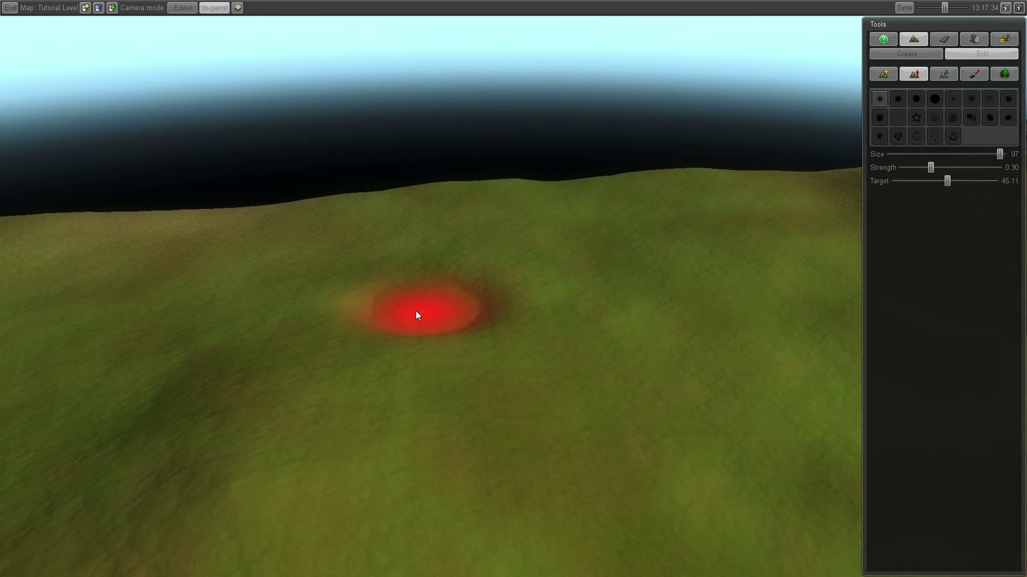
mouse_move(418, 316)
mouse_down()
mouse_move(467, 308)
mouse_move(478, 321)
mouse_move(455, 354)
mouse_move(449, 306)
mouse_move(264, 342)
mouse_move(268, 353)
mouse_move(282, 328)
mouse_move(365, 316)
mouse_up()
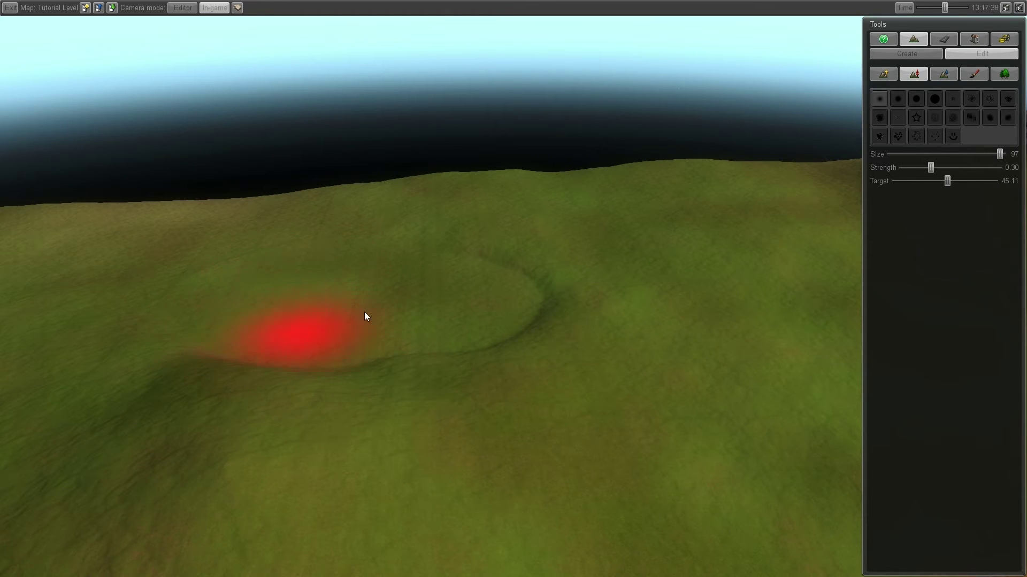
Step: Set the Flatten target to 88.45 and raise the levelled area into a round, steep-edged plateau
mouse_move(364, 313)
middle_down()
mouse_move(518, 289)
mouse_move(541, 298)
mouse_move(514, 291)
mouse_move(473, 313)
middle_up()
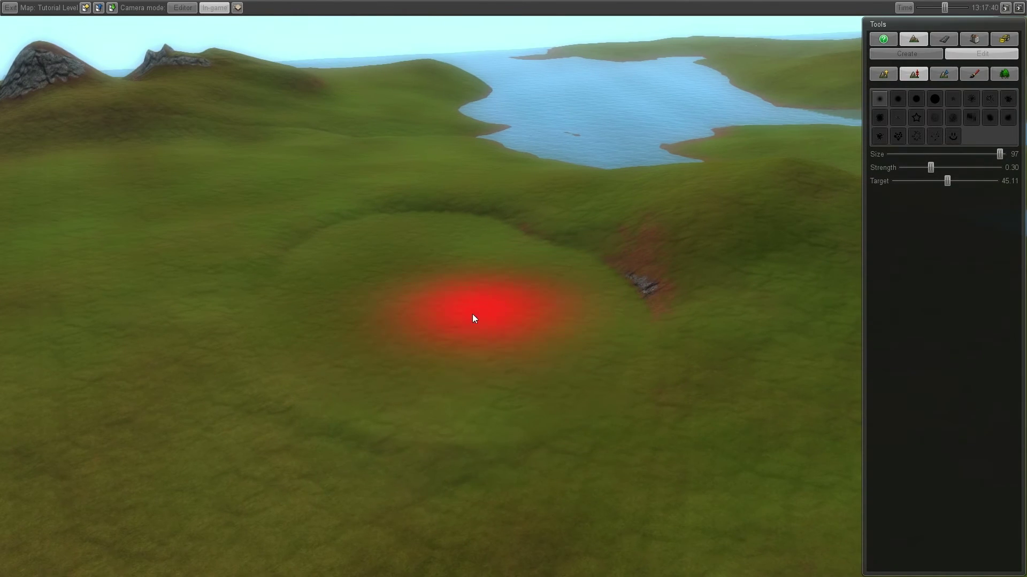
drag(949, 181, 952, 179)
mouse_move(527, 293)
middle_down()
mouse_move(510, 293)
mouse_move(504, 339)
middle_up()
mouse_move(504, 342)
mouse_down()
mouse_move(406, 297)
mouse_move(449, 335)
mouse_move(631, 394)
mouse_move(518, 421)
mouse_up()
mouse_move(517, 417)
middle_down()
mouse_move(533, 290)
mouse_move(586, 294)
middle_up()
middle_drag(374, 349, 647, 326)
key(s)
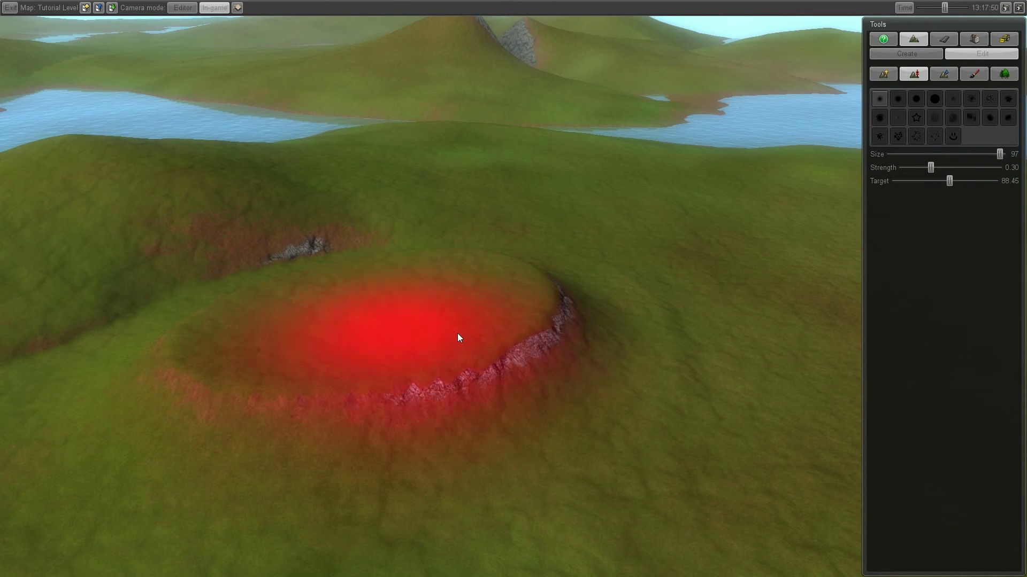
Step: Switch to the Smooth brush, set its strength to 1.00 and soften the plateau's rocky edges into the surrounding hills
click(951, 75)
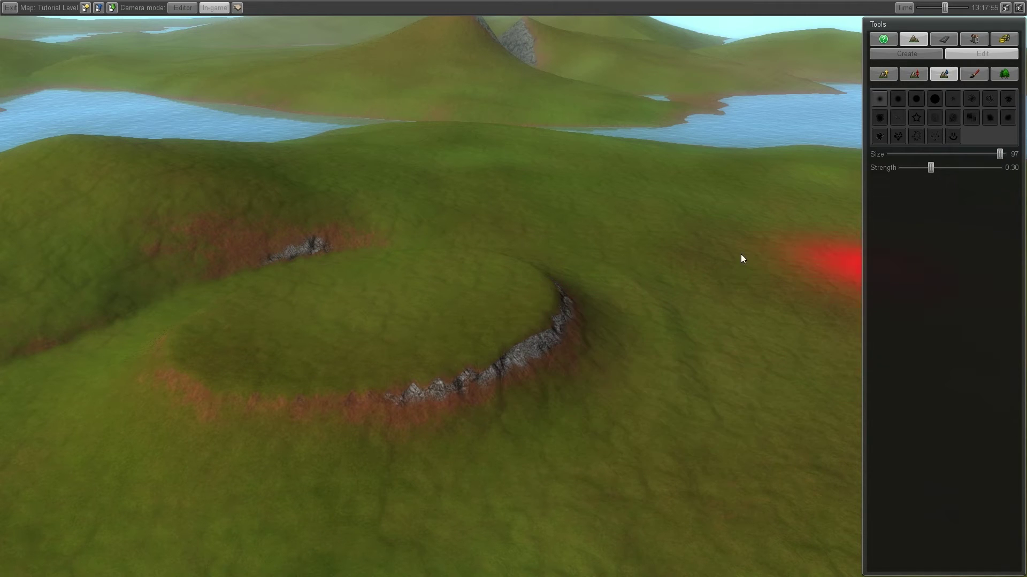
drag(932, 167, 1000, 167)
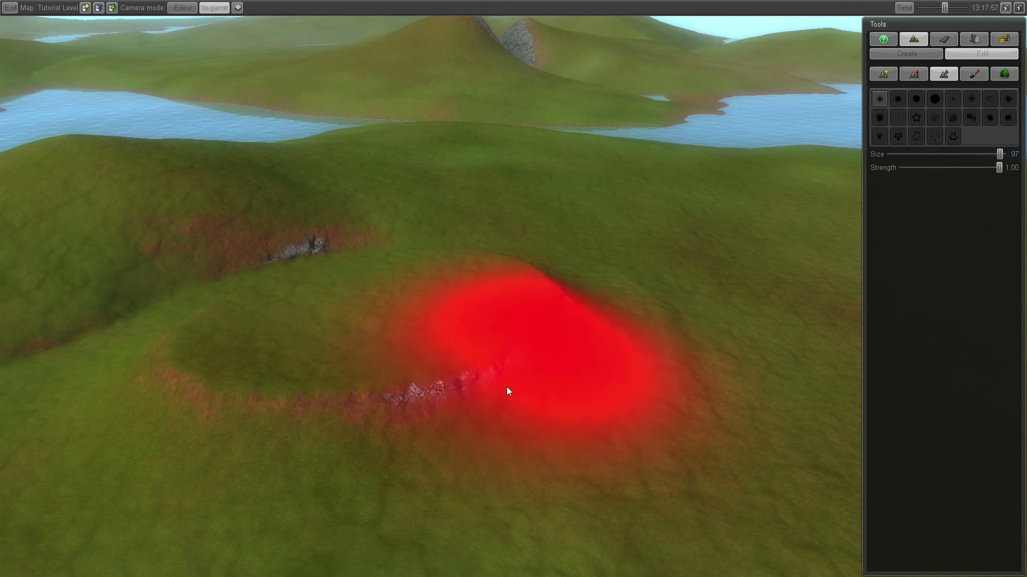
mouse_move(506, 386)
mouse_down()
mouse_move(413, 389)
mouse_move(511, 342)
mouse_move(361, 414)
mouse_up()
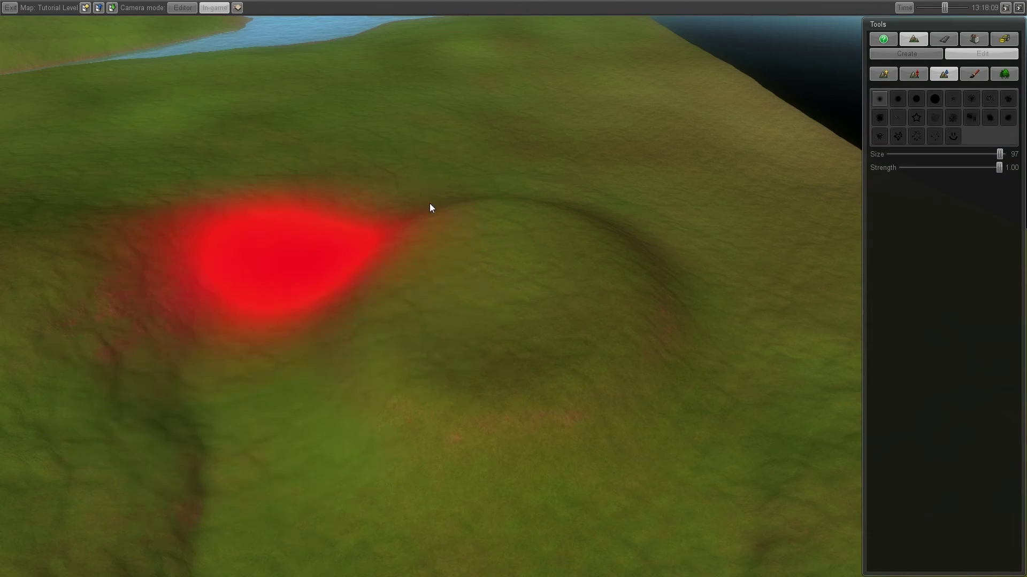
mouse_move(429, 204)
mouse_down()
mouse_move(655, 366)
mouse_move(302, 265)
mouse_move(708, 235)
mouse_move(676, 404)
mouse_move(111, 436)
mouse_move(797, 418)
mouse_move(188, 403)
mouse_move(364, 404)
mouse_up()
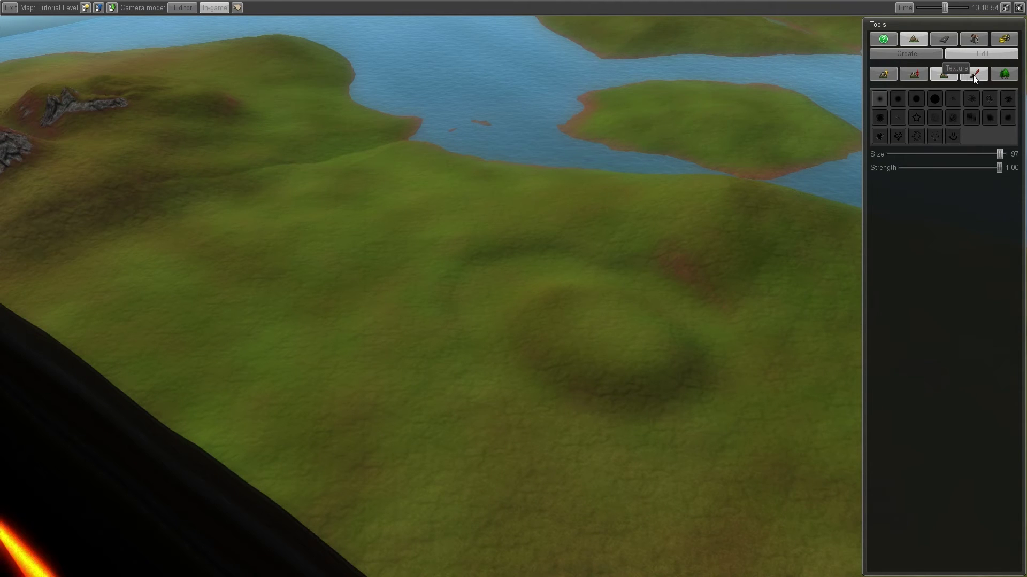
Step: Switch to the Texture brush and set it to size 100 and target 1.00
click(973, 75)
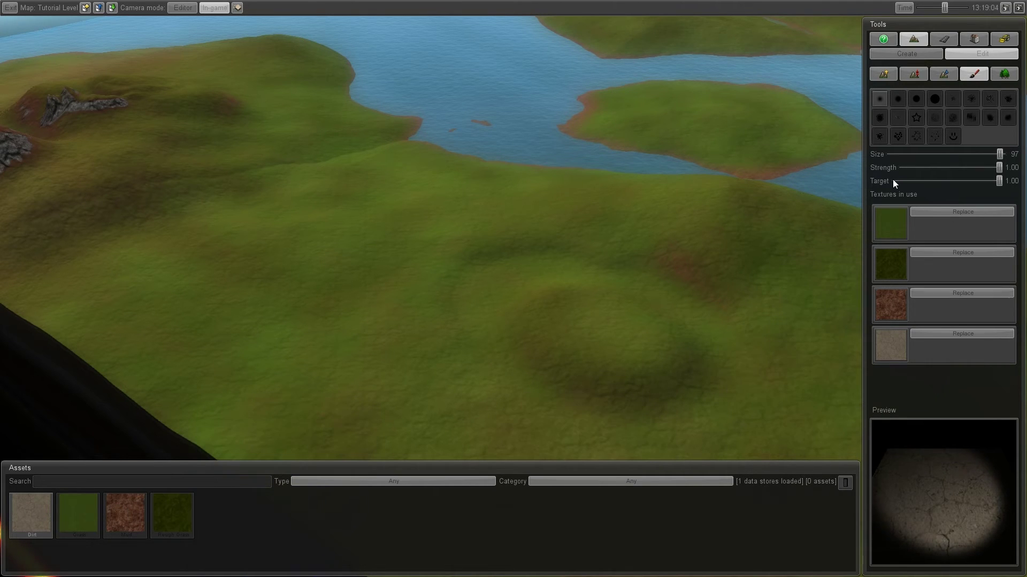
click(1003, 153)
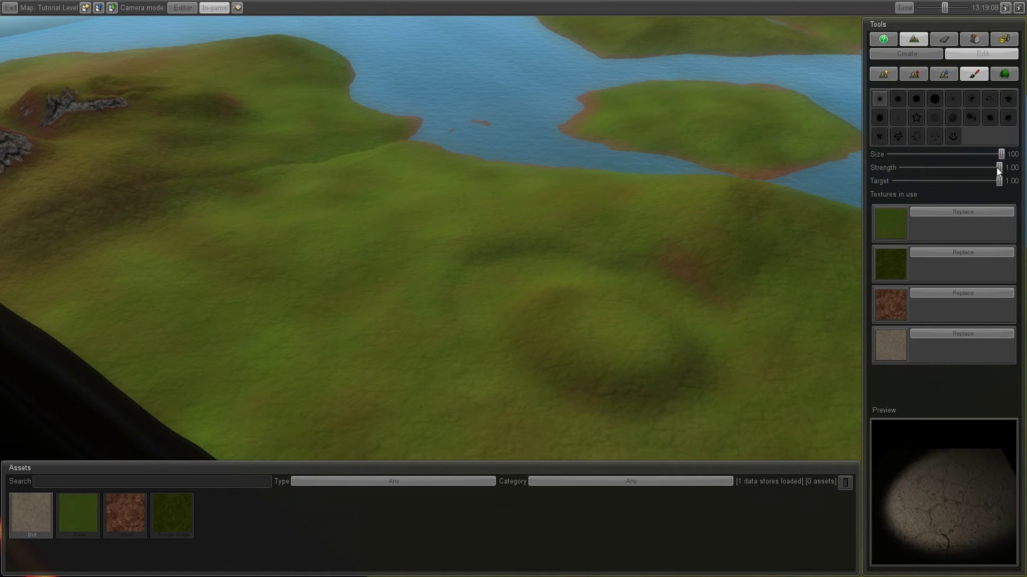
drag(999, 181, 918, 184)
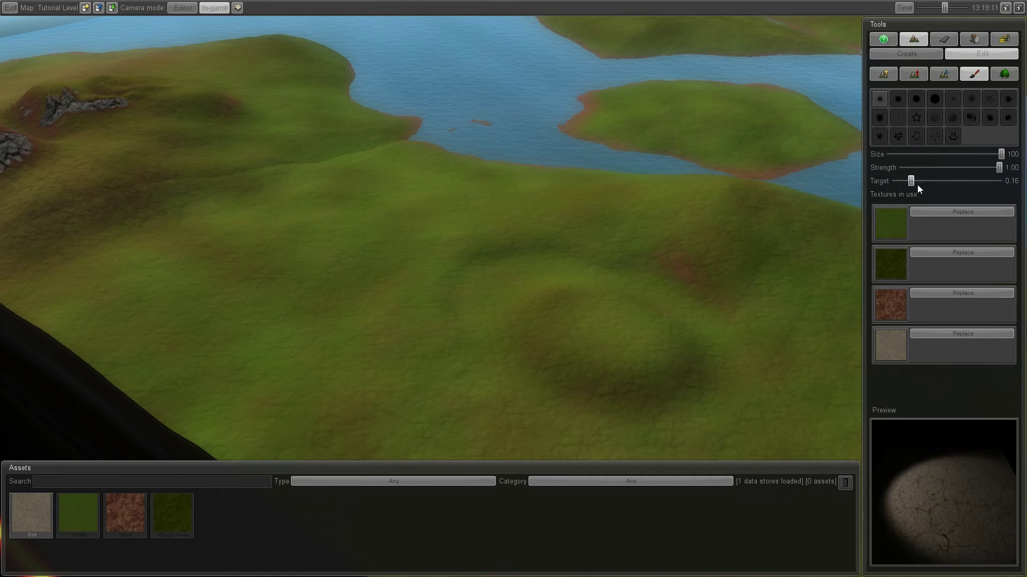
mouse_move(998, 181)
mouse_down()
mouse_move(904, 181)
mouse_move(984, 178)
mouse_up()
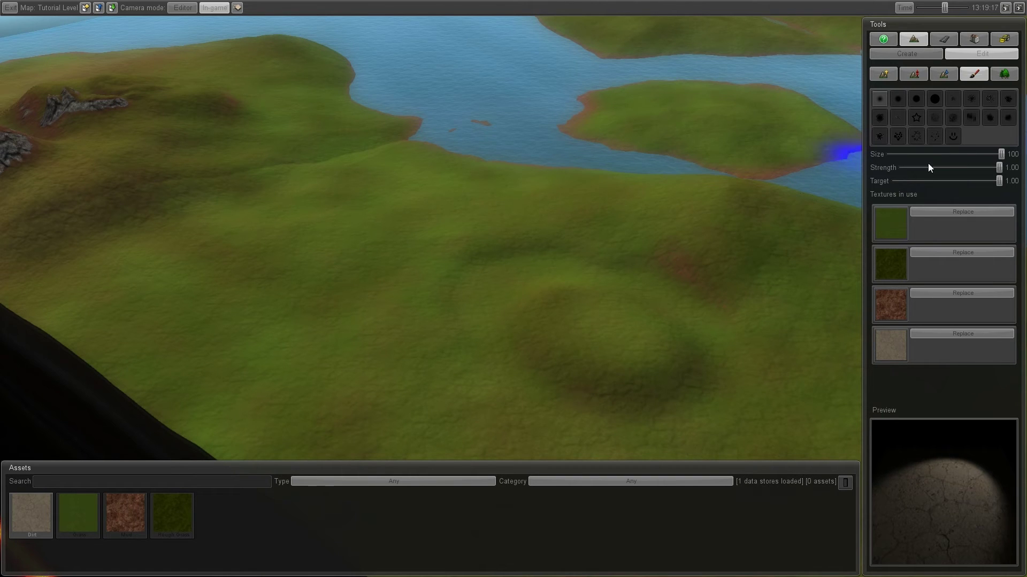
Step: Try smaller sizes for the texture brush over the grassy slope
scroll(422, 352, up, 5)
mouse_move(339, 274)
middle_down()
mouse_move(492, 298)
mouse_move(505, 289)
middle_up()
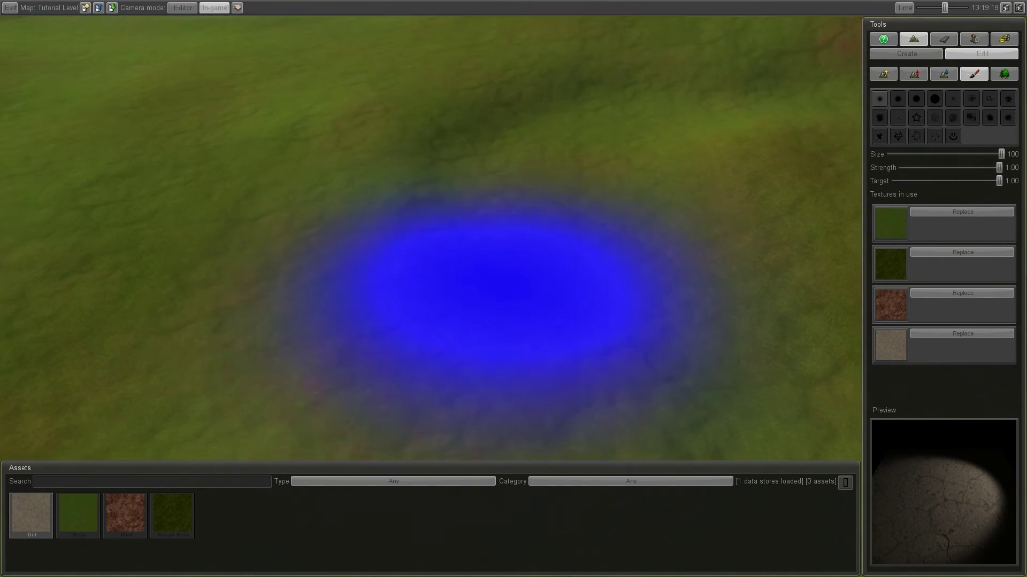
scroll(566, 269, down, 8)
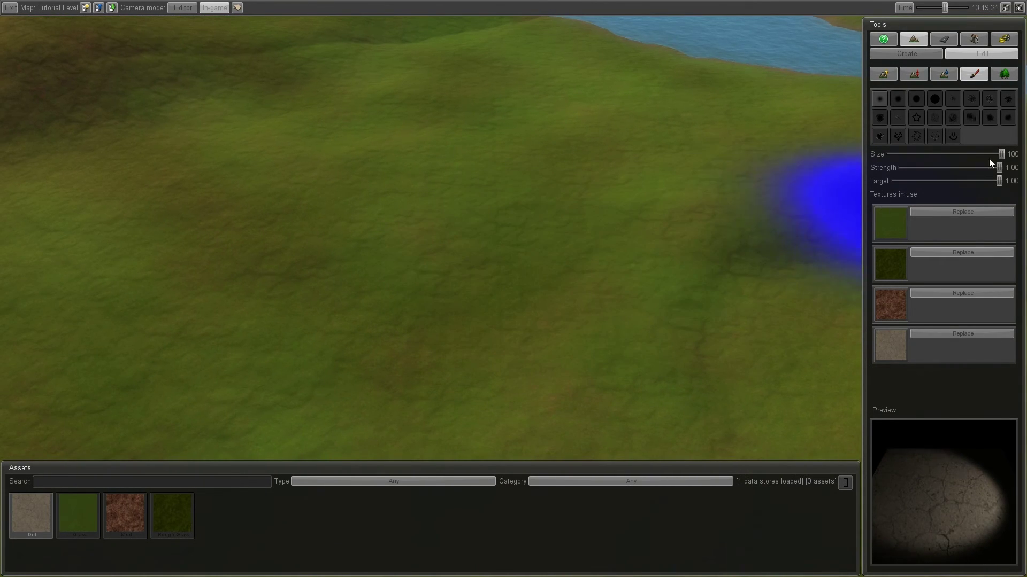
drag(1000, 154, 936, 154)
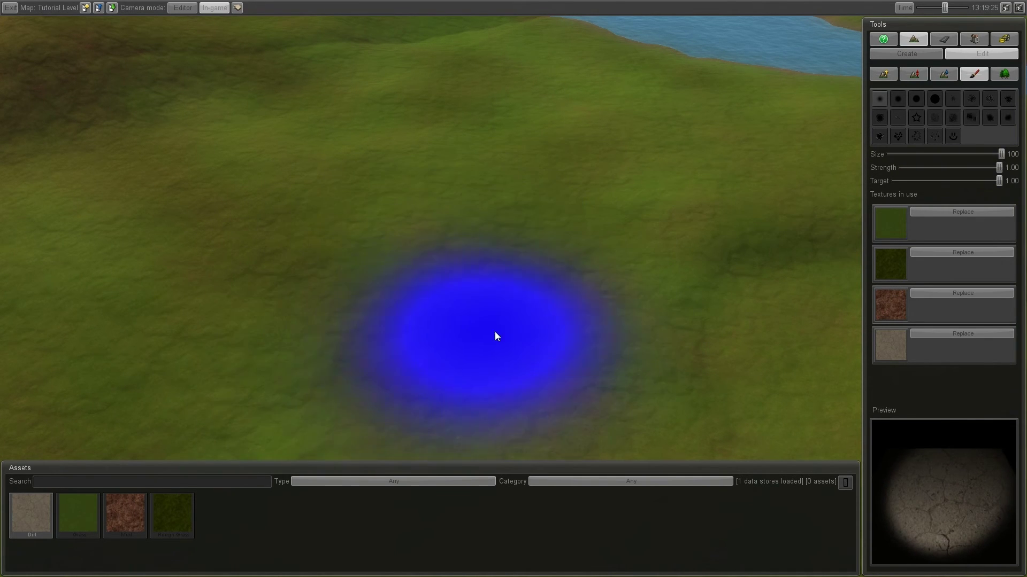
mouse_move(1001, 154)
mouse_down()
mouse_move(905, 154)
mouse_move(1000, 154)
mouse_move(984, 167)
mouse_move(913, 169)
mouse_up()
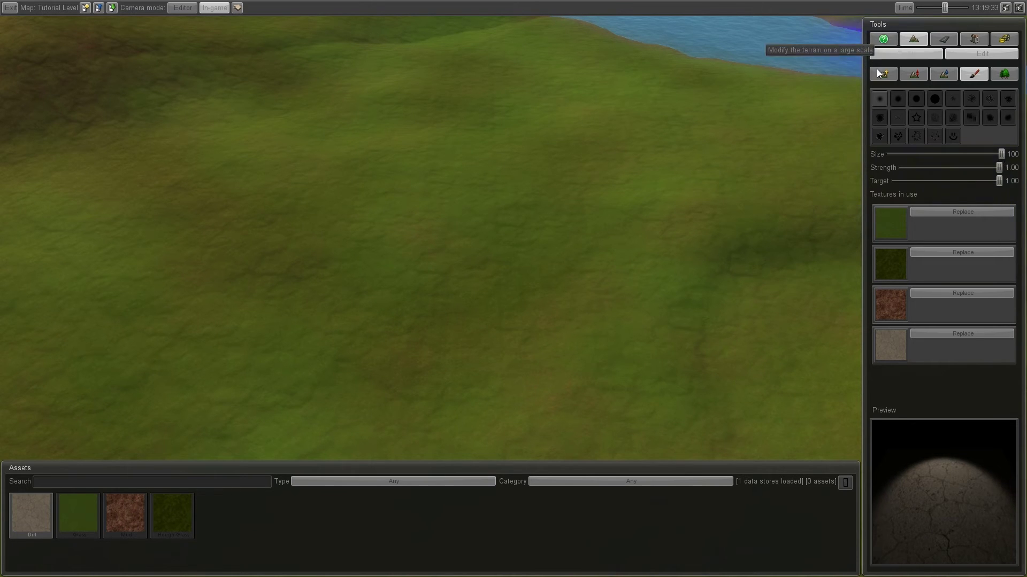
Step: Paint a round patch of the Dirt texture on the grassy slope at size 100 and strength 1.00
mouse_move(968, 168)
mouse_down()
mouse_move(942, 167)
mouse_move(1002, 168)
mouse_up()
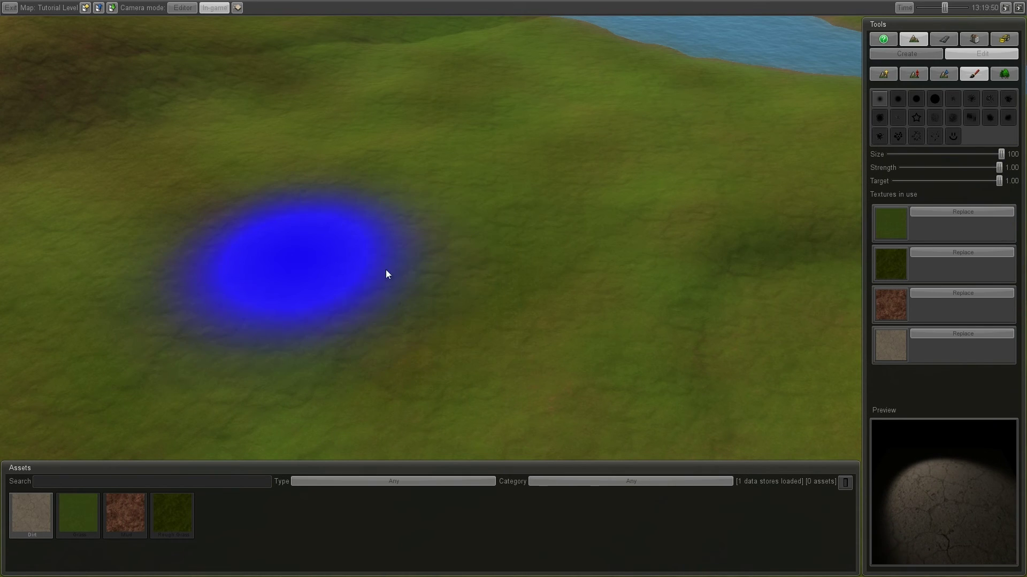
click(344, 249)
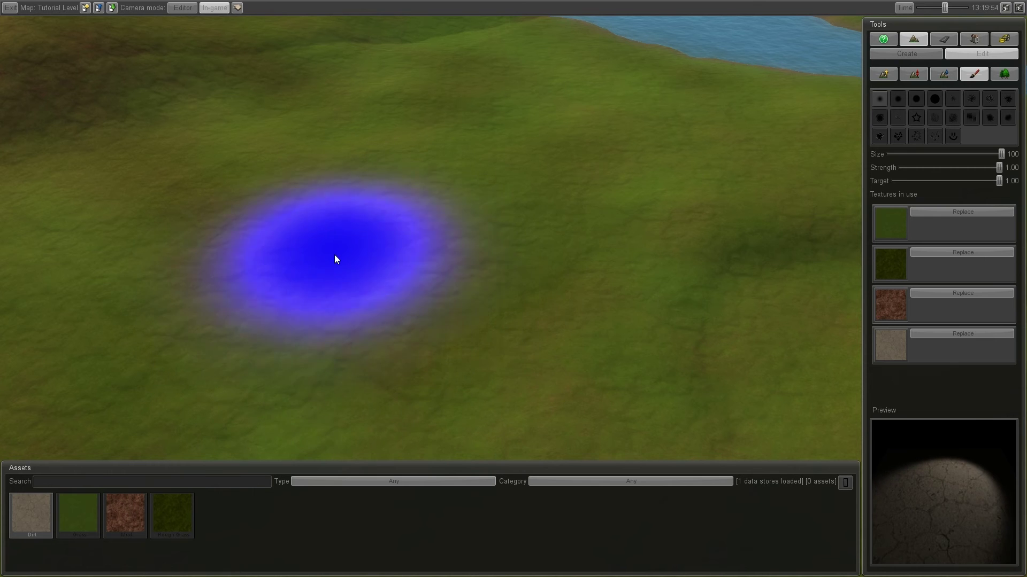
click(337, 259)
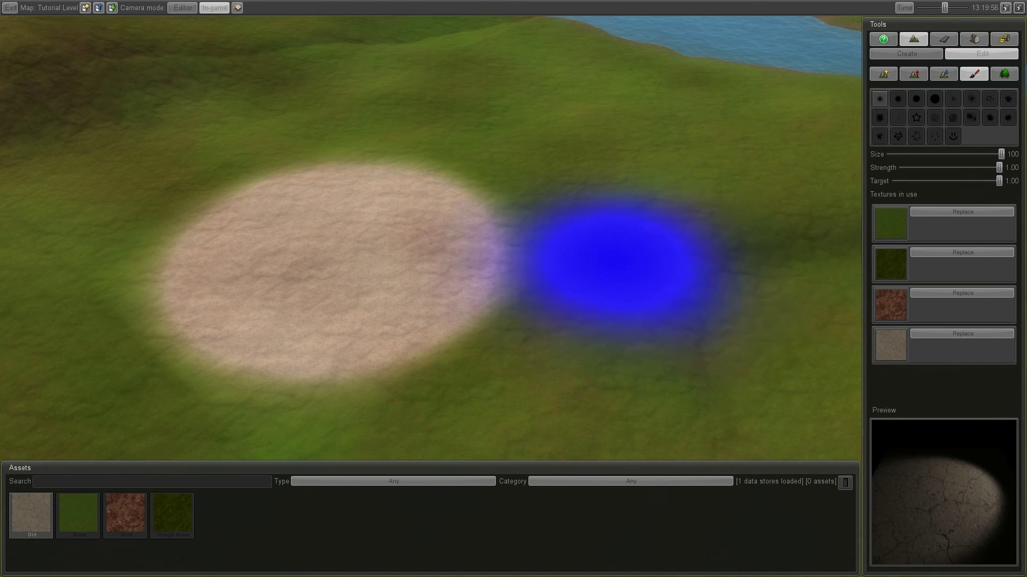
Step: Set the brush strength to 0.25 and paint a second dirt patch beside the first, towards the water
middle_drag(535, 267, 455, 299)
middle_drag(749, 305, 783, 313)
click(937, 168)
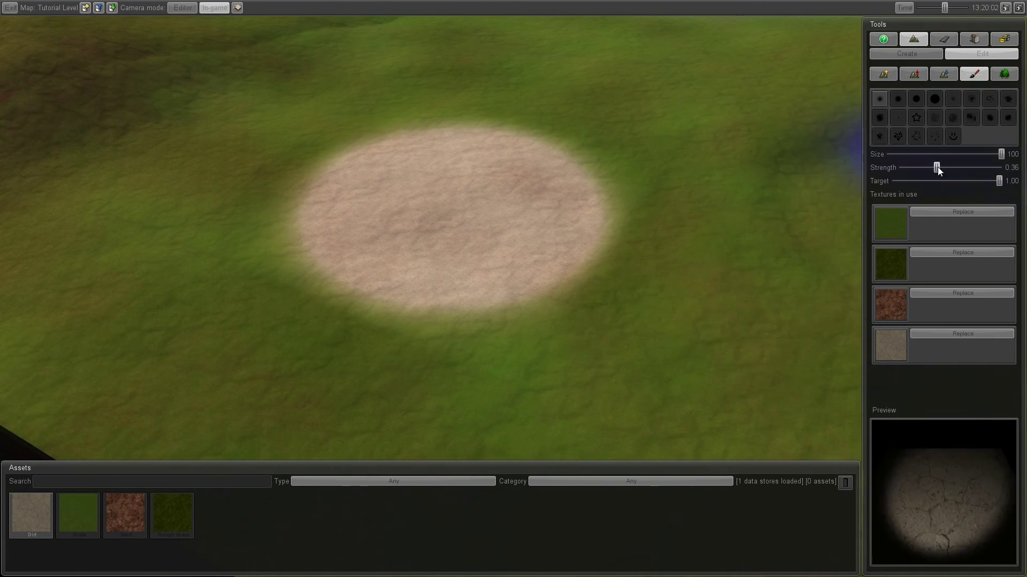
drag(929, 168, 927, 168)
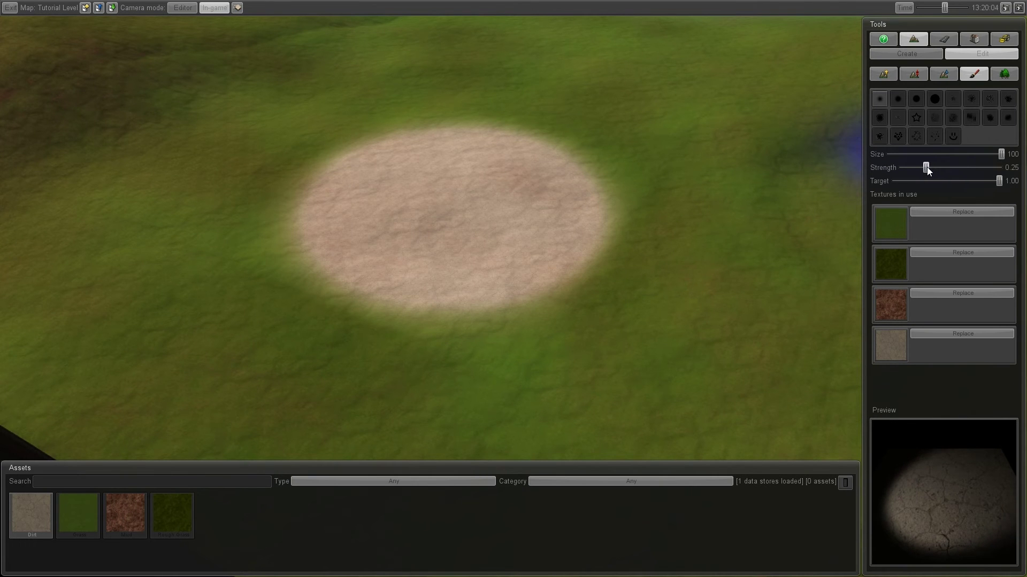
middle_drag(652, 156, 512, 290)
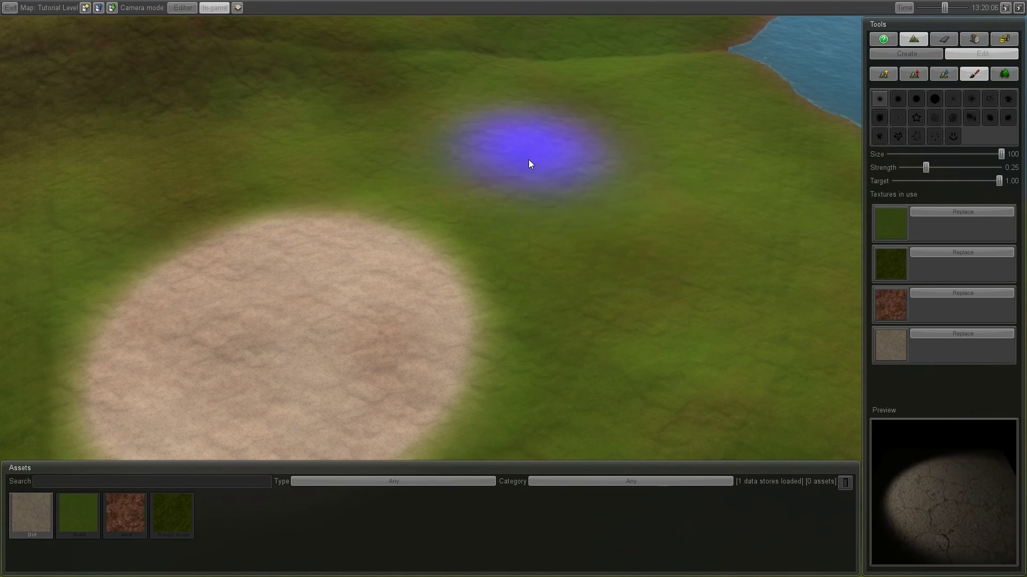
mouse_move(528, 159)
mouse_down()
mouse_move(685, 131)
mouse_move(718, 266)
mouse_move(761, 293)
mouse_up()
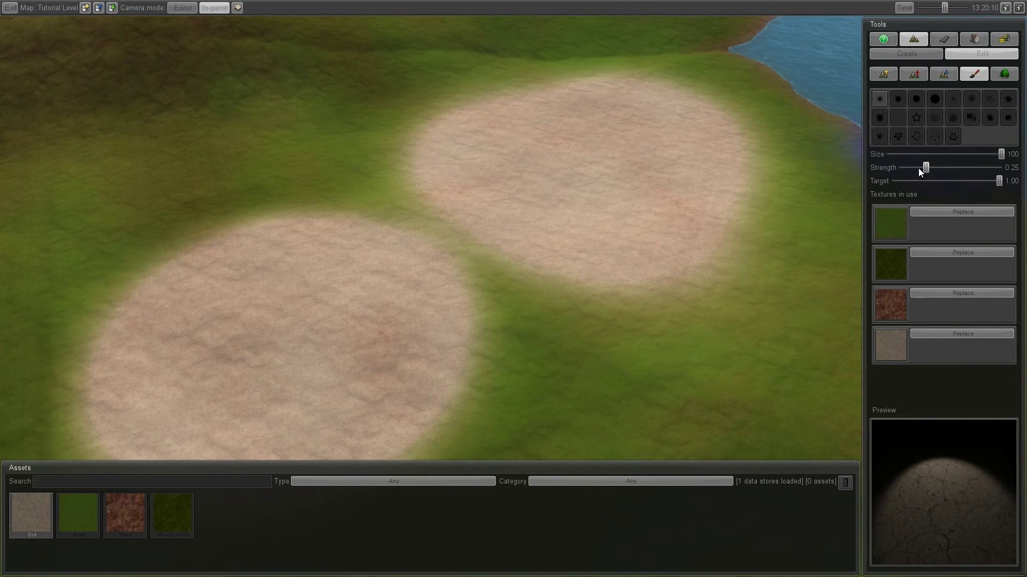
Step: Set the brush strength to 0.01 and paint a faint dirt tint on the grass beside the first patch
drag(925, 167, 902, 168)
key(a)
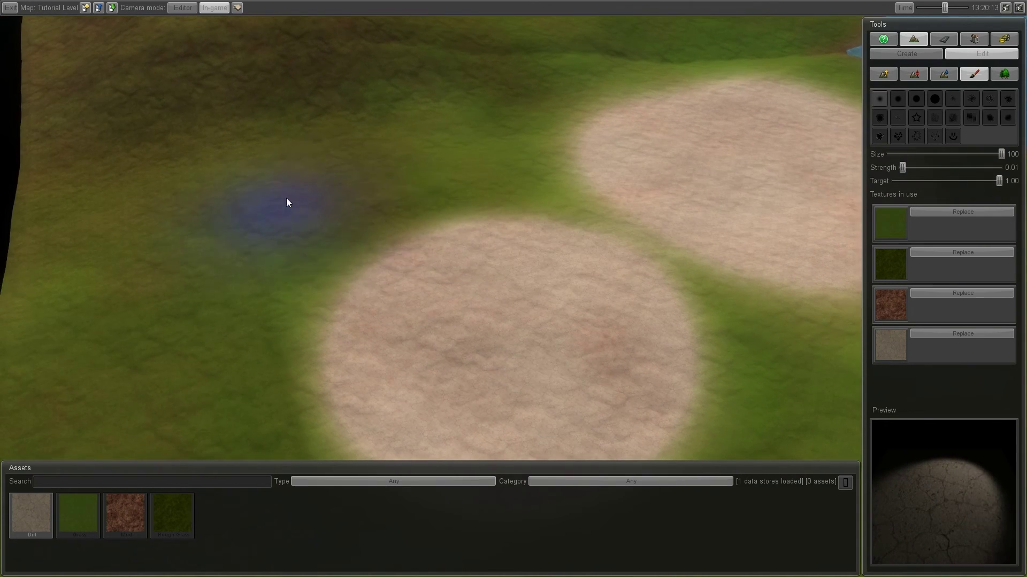
key(a)
key(e)
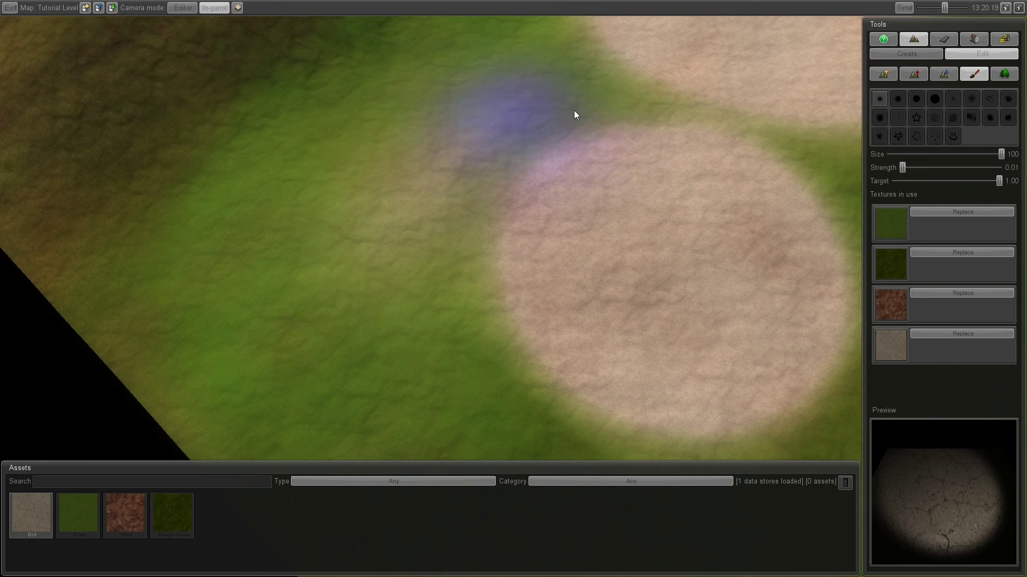
Step: Set the brush strength to 0.05 and extend the dirt until the two patches merge
drag(907, 168, 909, 168)
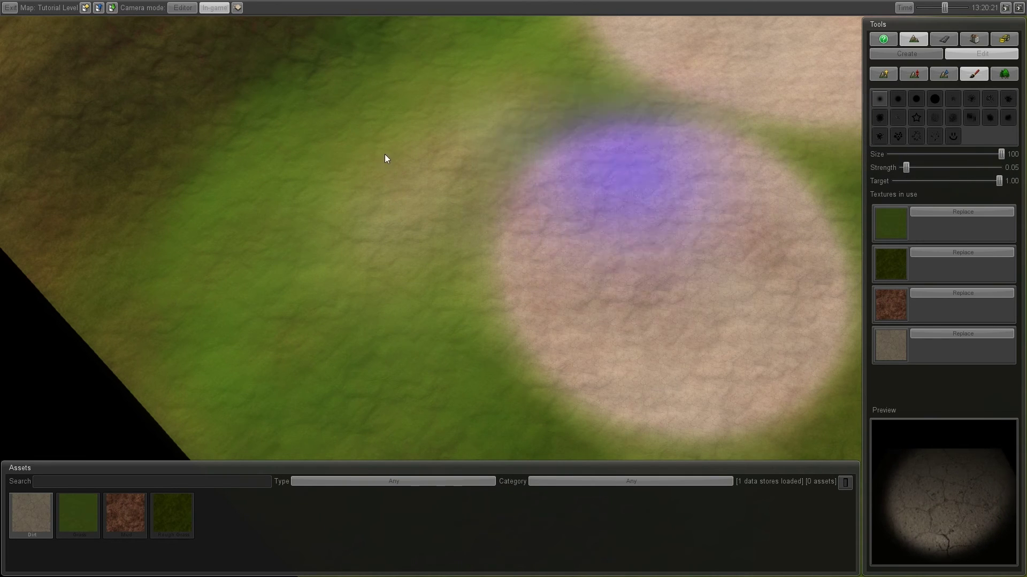
mouse_move(392, 262)
mouse_down()
mouse_move(601, 87)
mouse_move(576, 438)
mouse_move(478, 140)
mouse_move(583, 114)
mouse_move(298, 184)
mouse_move(569, 217)
mouse_move(358, 172)
mouse_move(311, 257)
mouse_move(489, 154)
mouse_move(441, 283)
mouse_up()
key(w)
scroll(489, 154, down, 3)
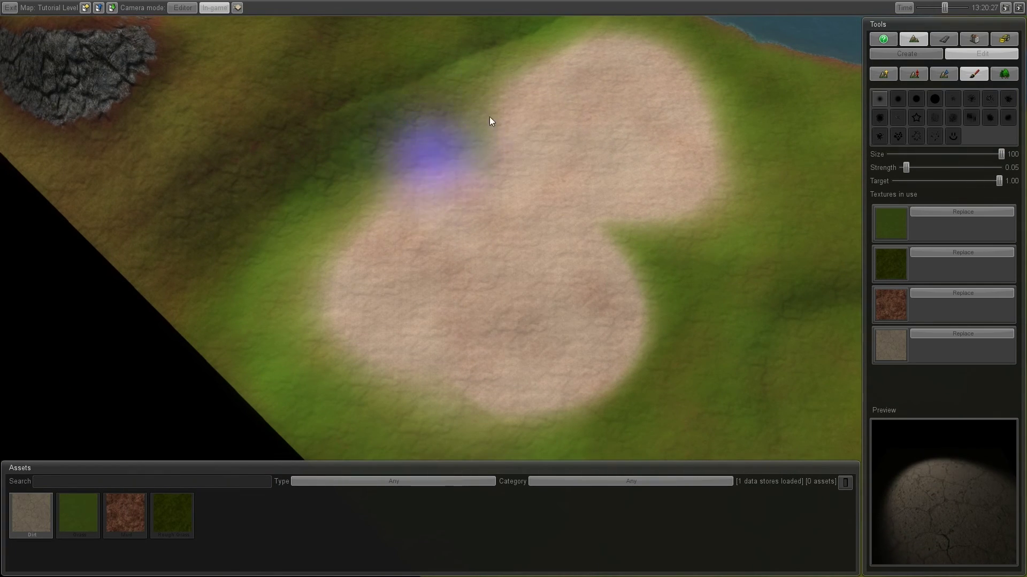
Step: Paint the Grass texture over the dirt patches and the surrounding slope at strength 0.44
key(s)
key(d)
mouse_move(603, 191)
mouse_down()
mouse_move(561, 192)
mouse_move(557, 230)
mouse_move(532, 254)
mouse_move(511, 191)
mouse_move(572, 156)
mouse_move(706, 119)
mouse_move(584, 158)
mouse_move(512, 200)
mouse_move(633, 197)
mouse_move(595, 276)
mouse_move(357, 394)
mouse_move(381, 227)
mouse_move(438, 189)
mouse_move(428, 153)
mouse_move(477, 261)
mouse_move(467, 311)
mouse_up()
key(w)
key(d)
key(s)
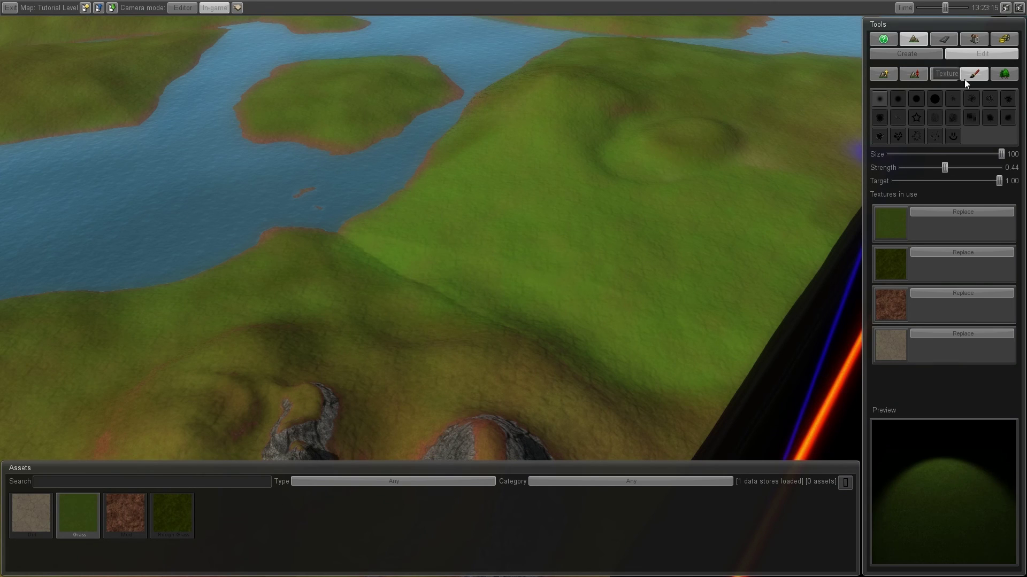
Step: Switch from the Texture brush to the tree brush with its library of tree models
click(1008, 74)
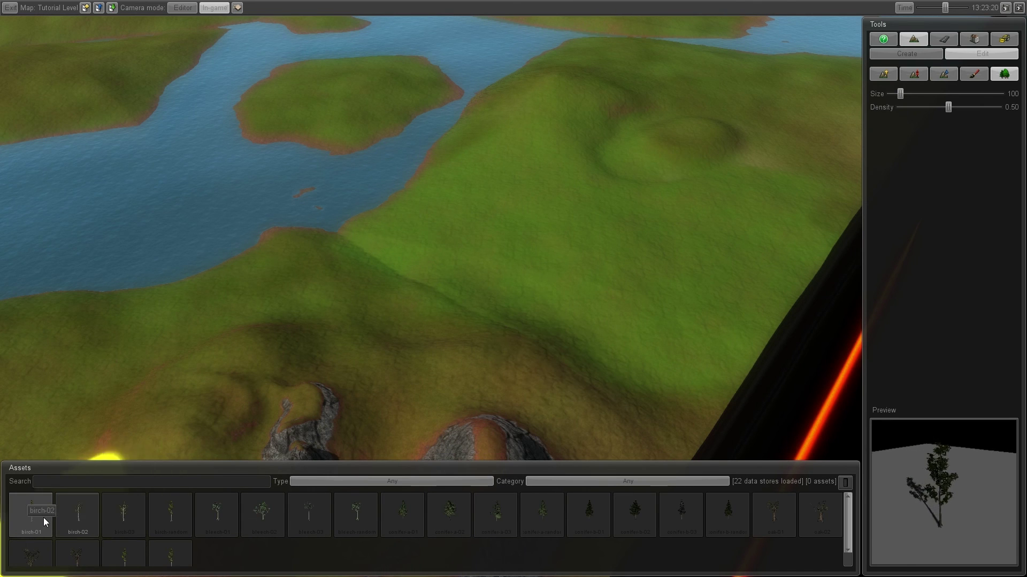
Step: Choose the birch-random tree model and set the tree brush to size 73 and density 0.01
click(167, 507)
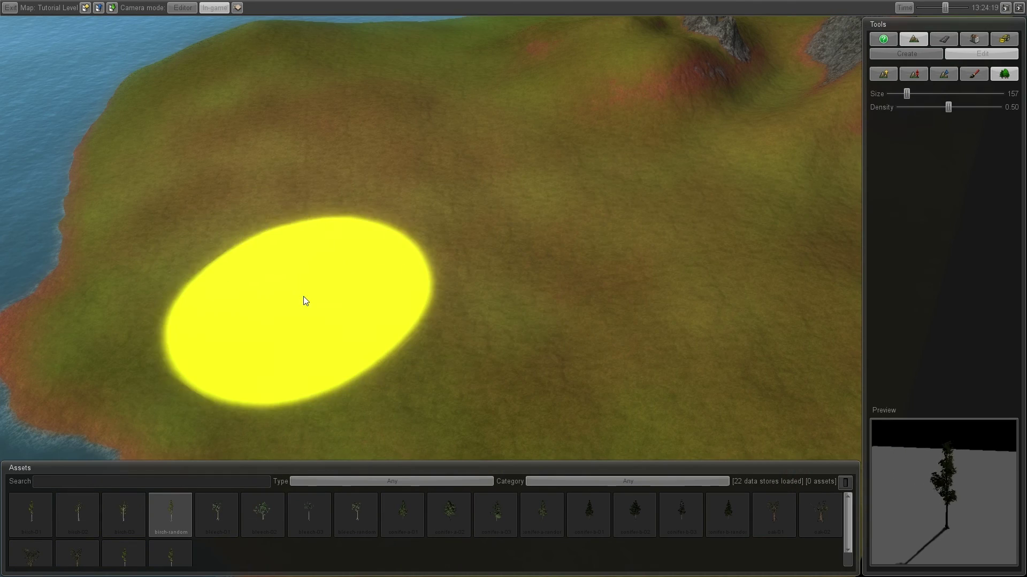
mouse_move(907, 94)
mouse_down()
mouse_move(897, 94)
mouse_move(937, 107)
mouse_move(893, 107)
mouse_move(997, 107)
mouse_move(897, 107)
mouse_up()
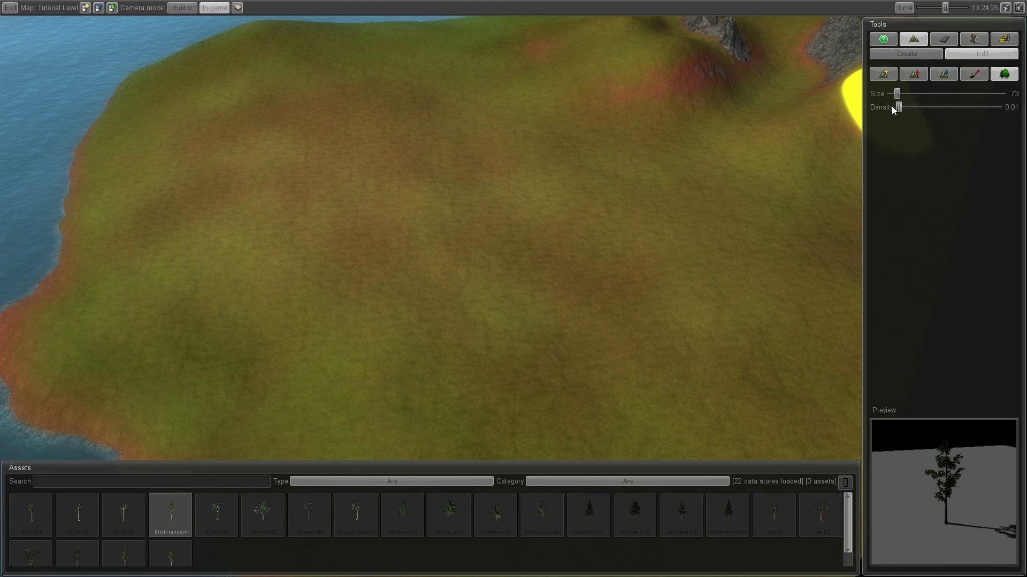
scroll(396, 328, up, 5)
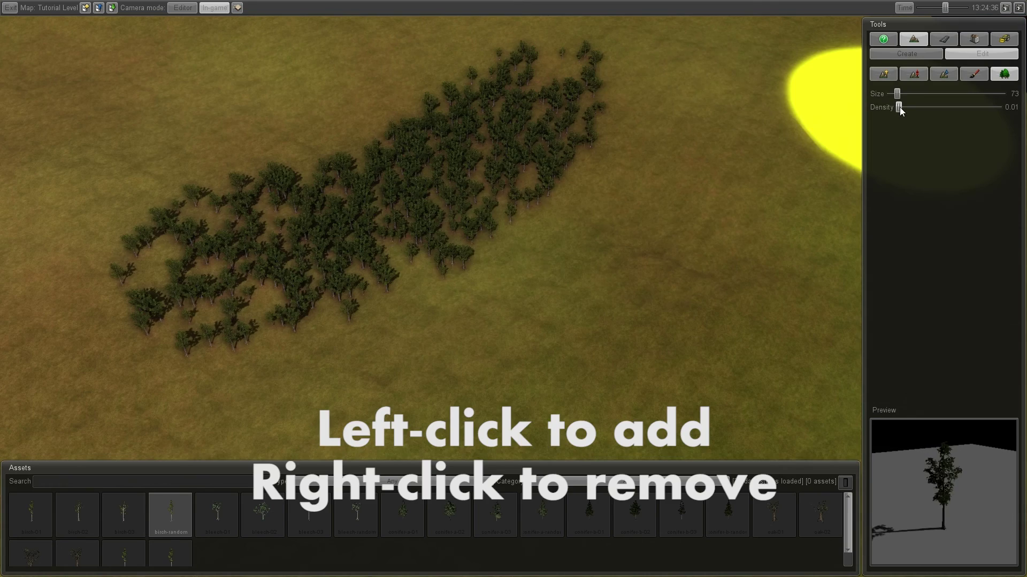
Step: Erase trees in part of the birch patch and paint more birches around it to form a larger forest
click(129, 180)
mouse_move(130, 184)
right_down()
mouse_move(154, 262)
mouse_move(405, 230)
mouse_move(381, 310)
mouse_move(680, 142)
mouse_move(577, 43)
mouse_move(553, 130)
right_up()
mouse_move(262, 359)
mouse_down()
mouse_move(188, 326)
mouse_move(316, 108)
mouse_move(616, 334)
mouse_move(749, 197)
mouse_up()
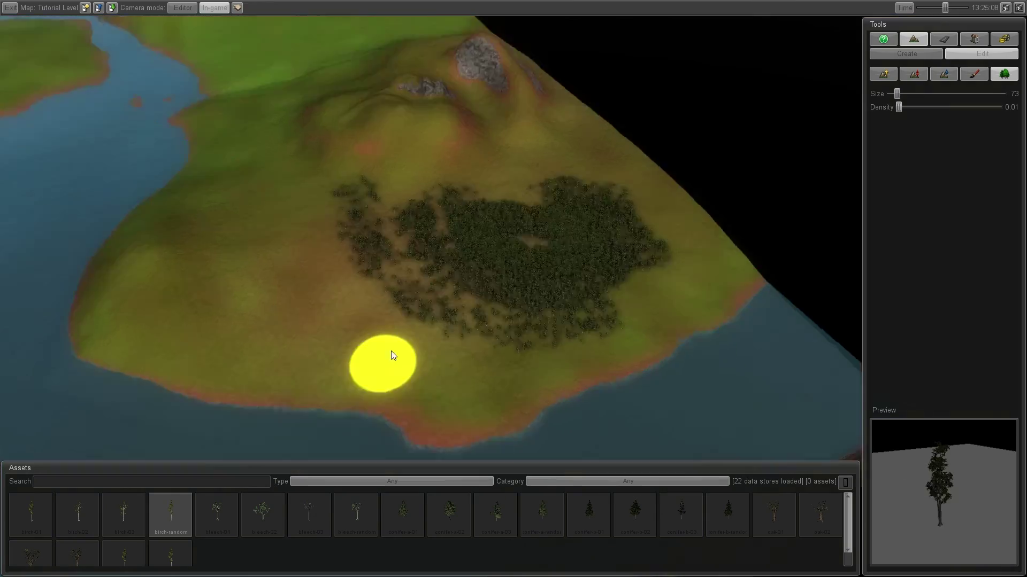
Step: Paint a curved, sparse strip of birches between the forest and the shore, with a small dense round clump at its end
scroll(391, 351, up, 5)
key(s)
key(a)
drag(301, 221, 323, 223)
scroll(559, 257, down, 6)
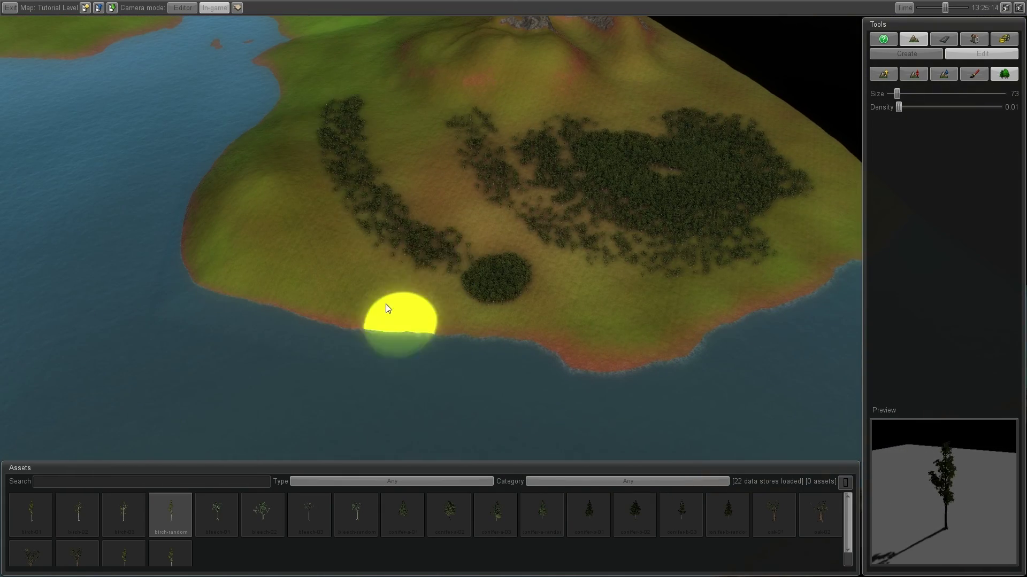
Step: Examine the spacing of the birches in the curved strip near the shore from close up and farther away
scroll(386, 304, up, 8)
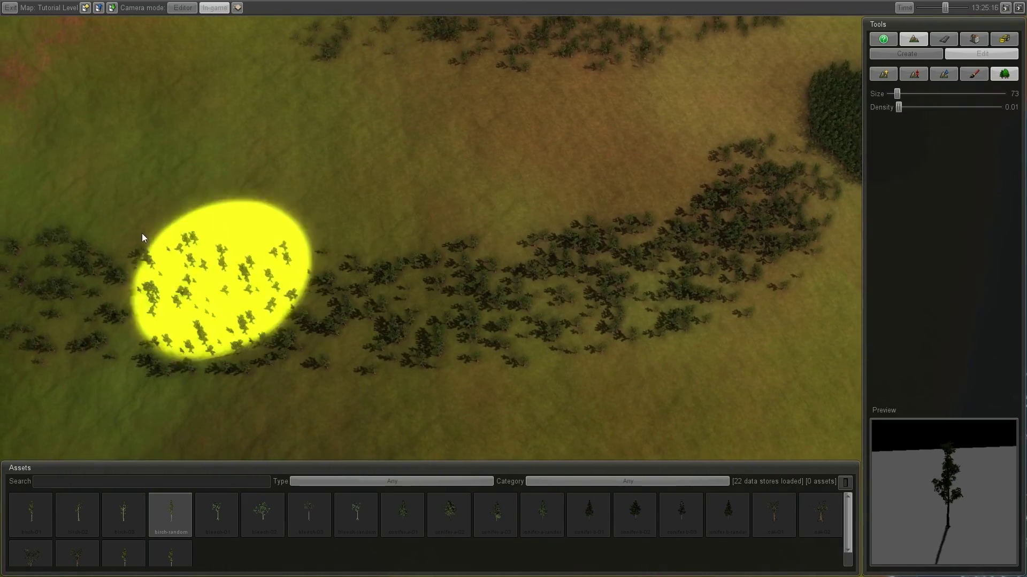
scroll(602, 265, down, 5)
scroll(641, 299, up, 4)
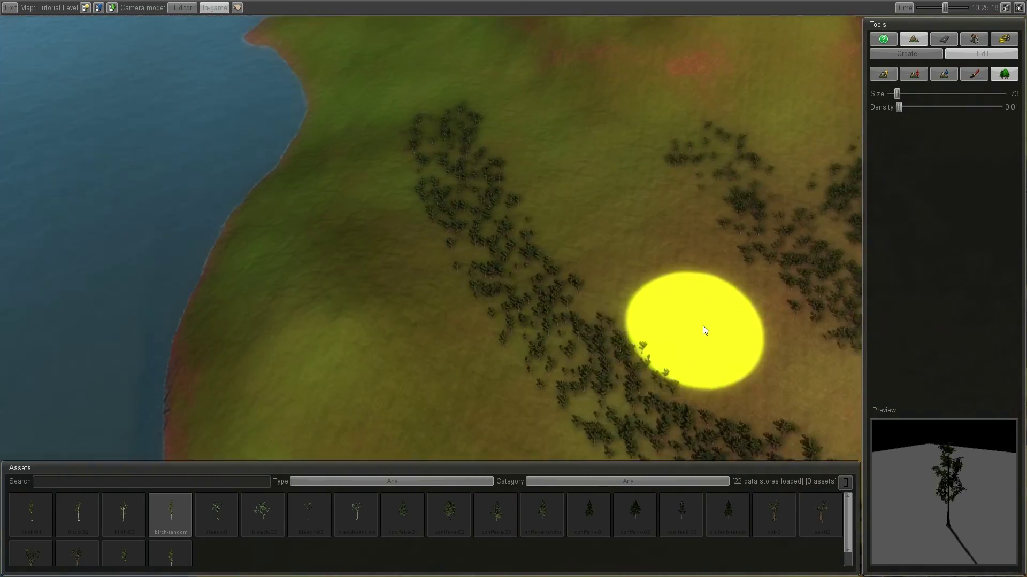
middle_drag(577, 300, 517, 289)
scroll(517, 289, up, 3)
scroll(518, 289, down, 5)
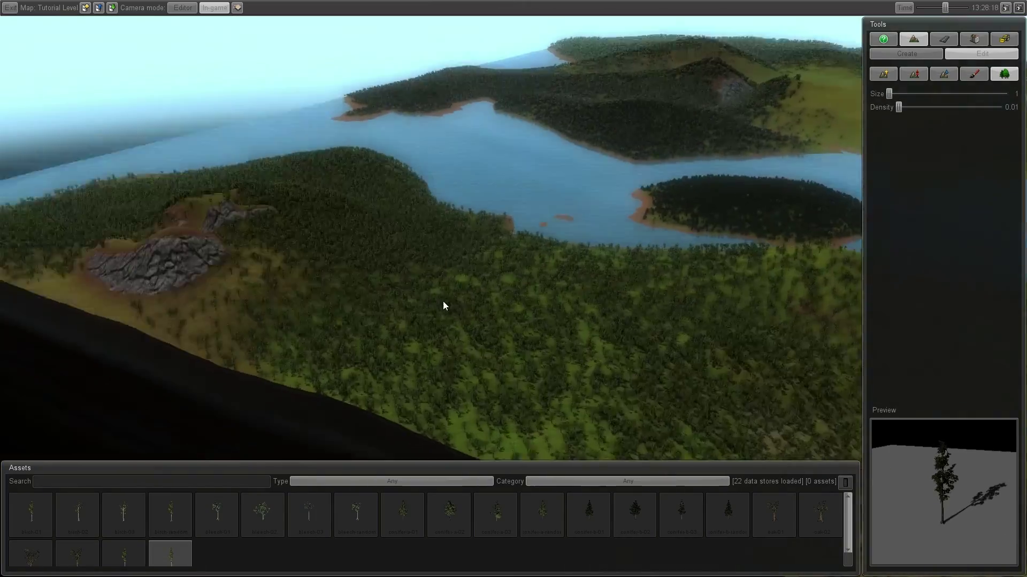
Step: Fly over the map to examine the tree cover on the hills, the island and the surrounding shores
scroll(443, 300, up, 3)
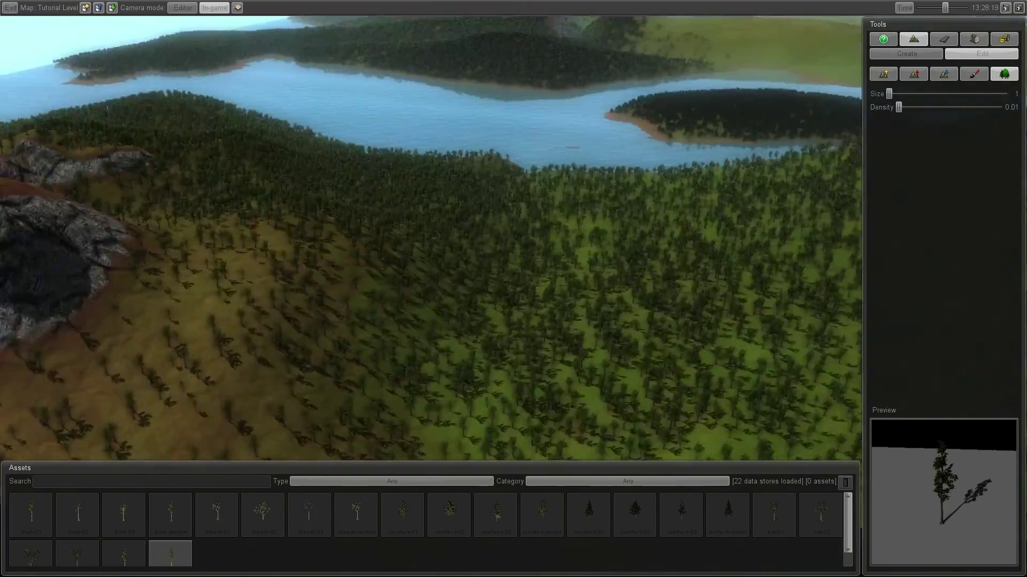
key(a)
middle_drag(512, 290, 369, 289)
scroll(501, 298, up, 2)
key(d)
key(w)
key(w)
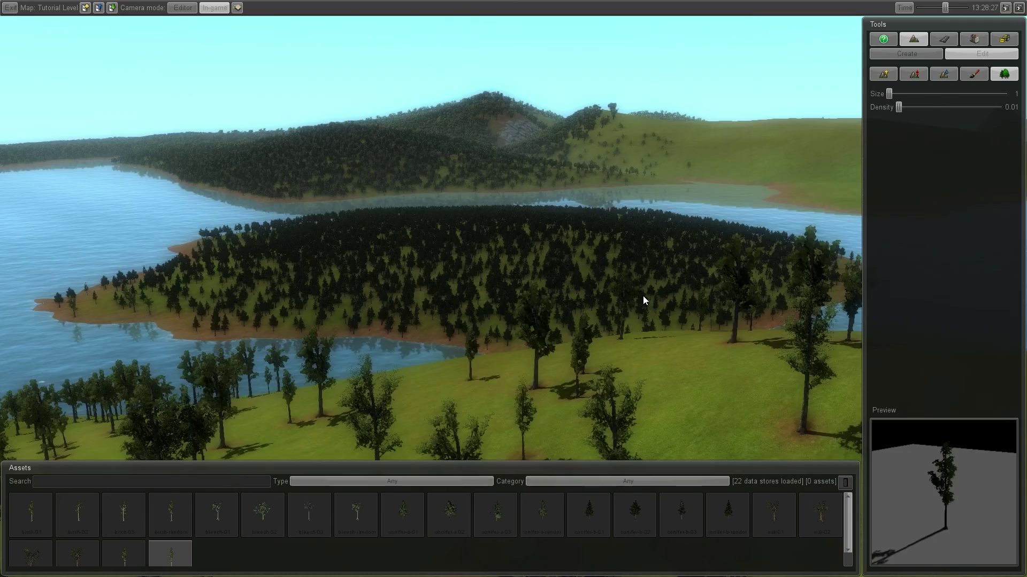
key(w)
scroll(500, 356, down, 1)
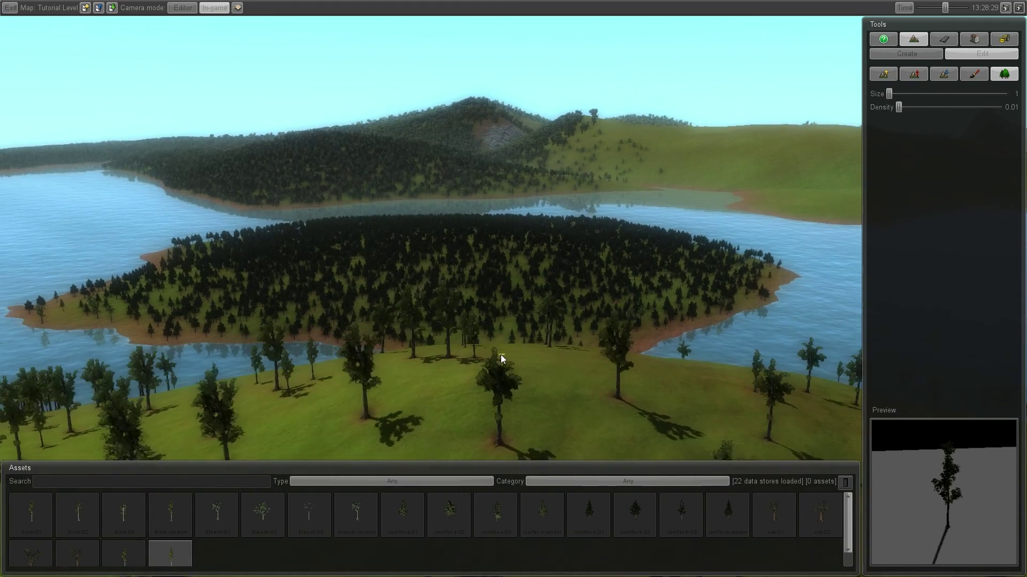
scroll(520, 365, down, 4)
middle_drag(380, 317, 481, 369)
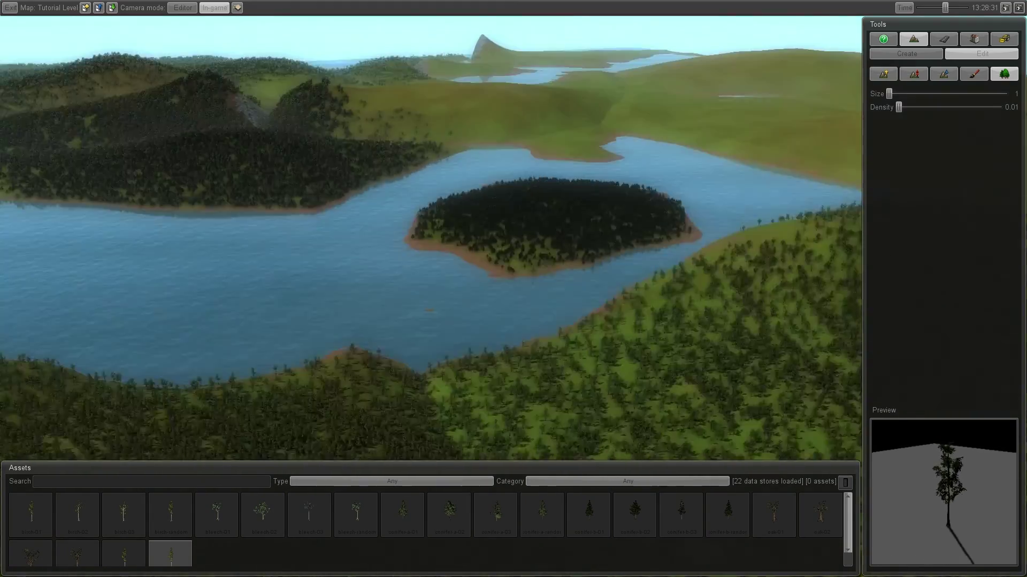
scroll(515, 293, down, 5)
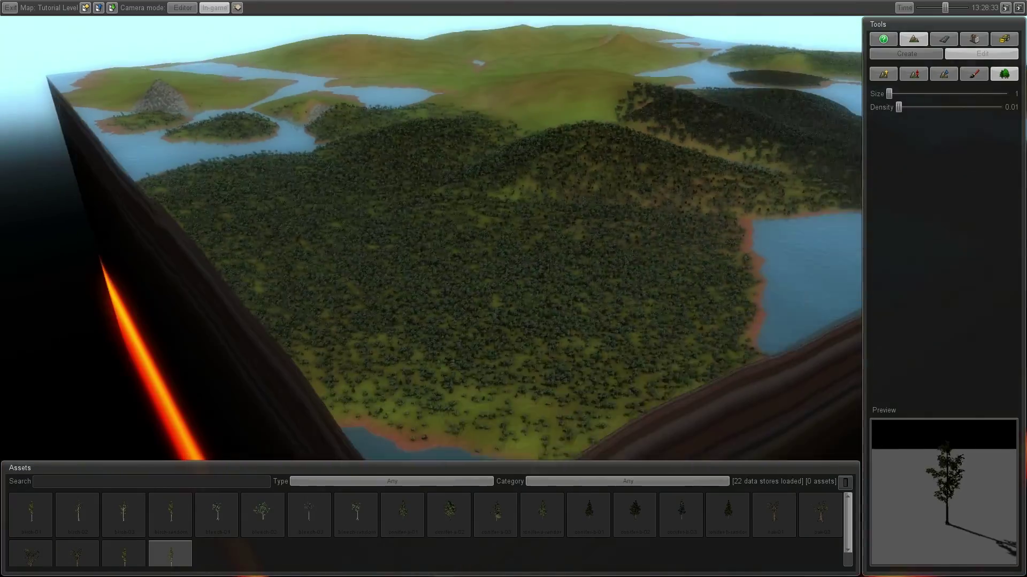